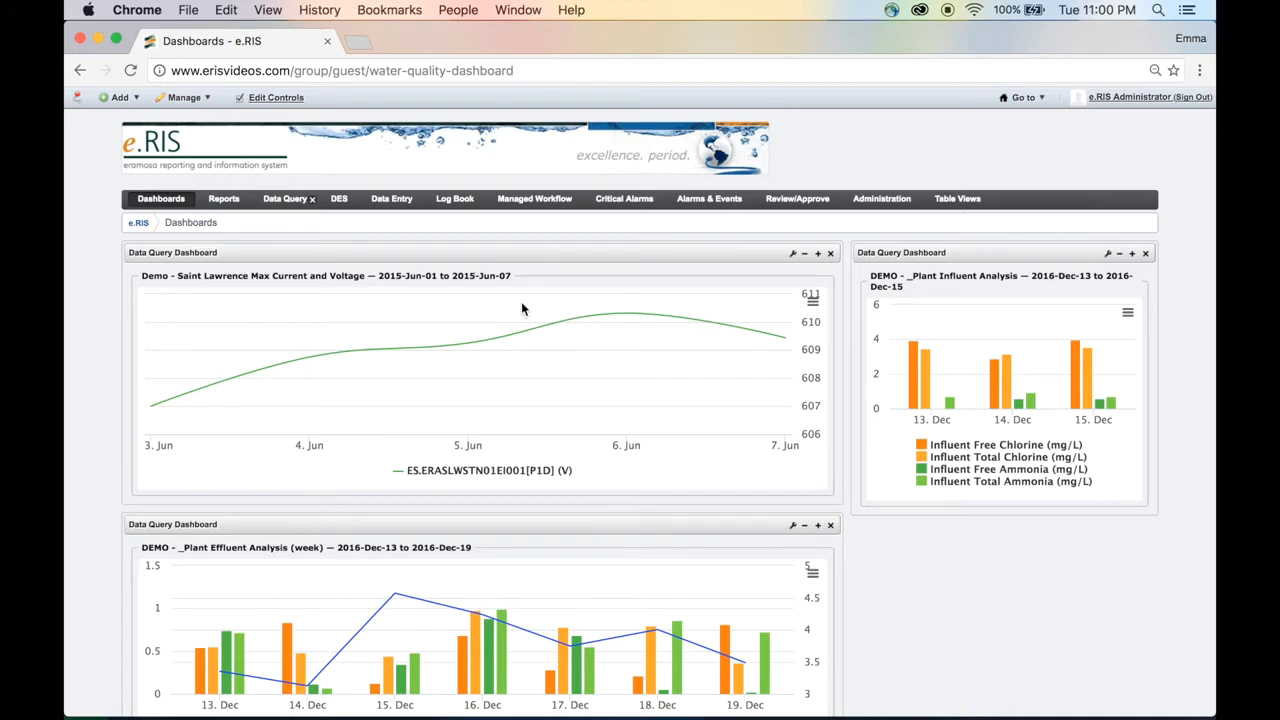
Open the Validated Tags administration page and start adding a new tag definition.
{"action": "mouse_move", "coordinate": [860, 199]}
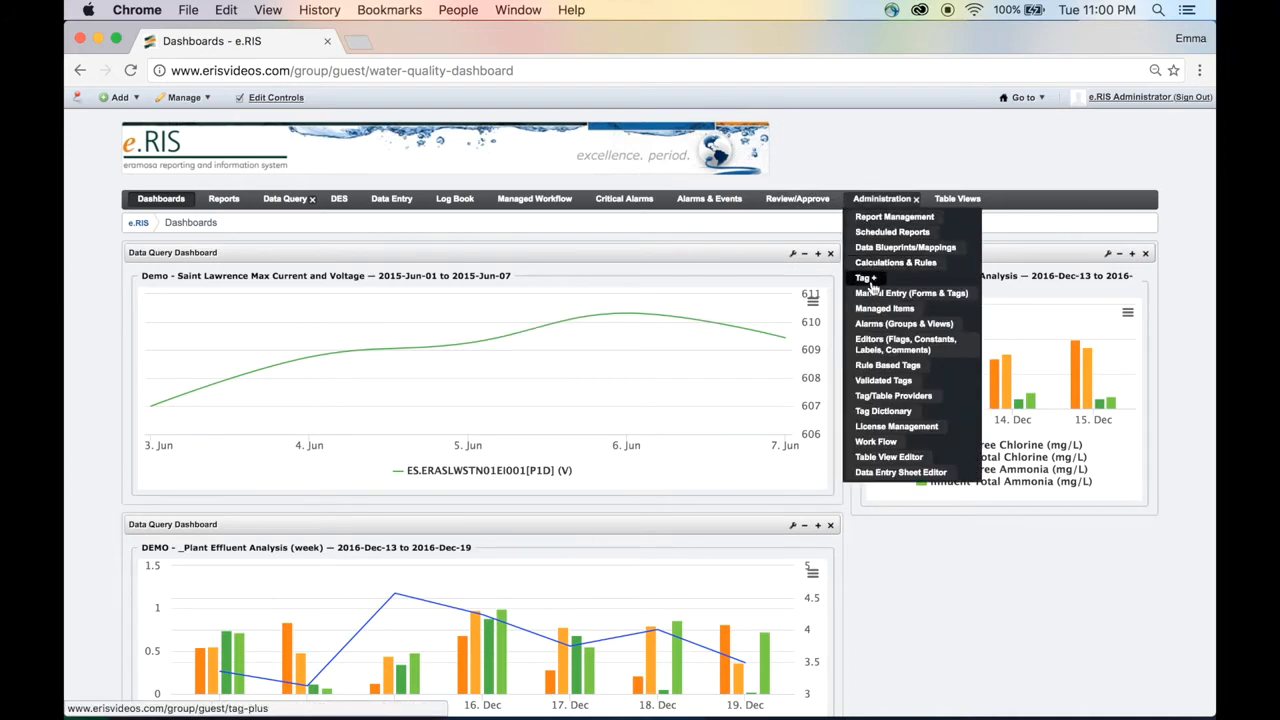
{"action": "left_click", "coordinate": [884, 390]}
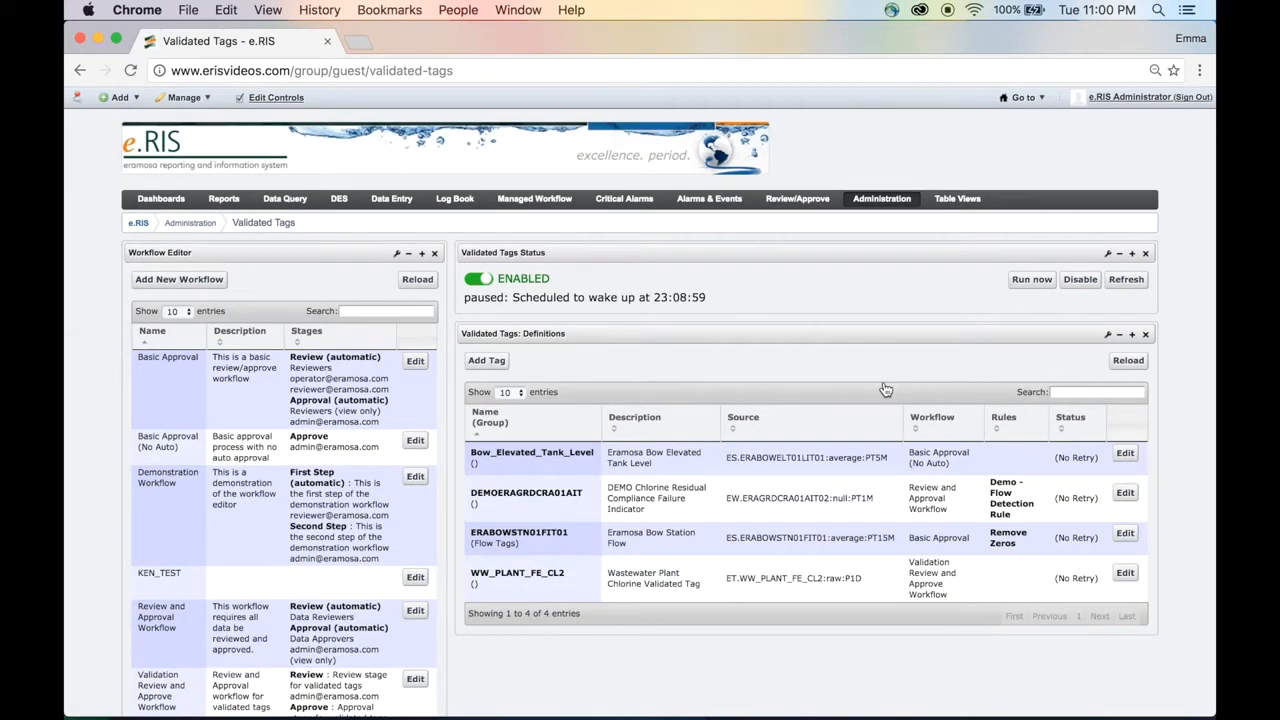
{"action": "left_click", "coordinate": [503, 364]}
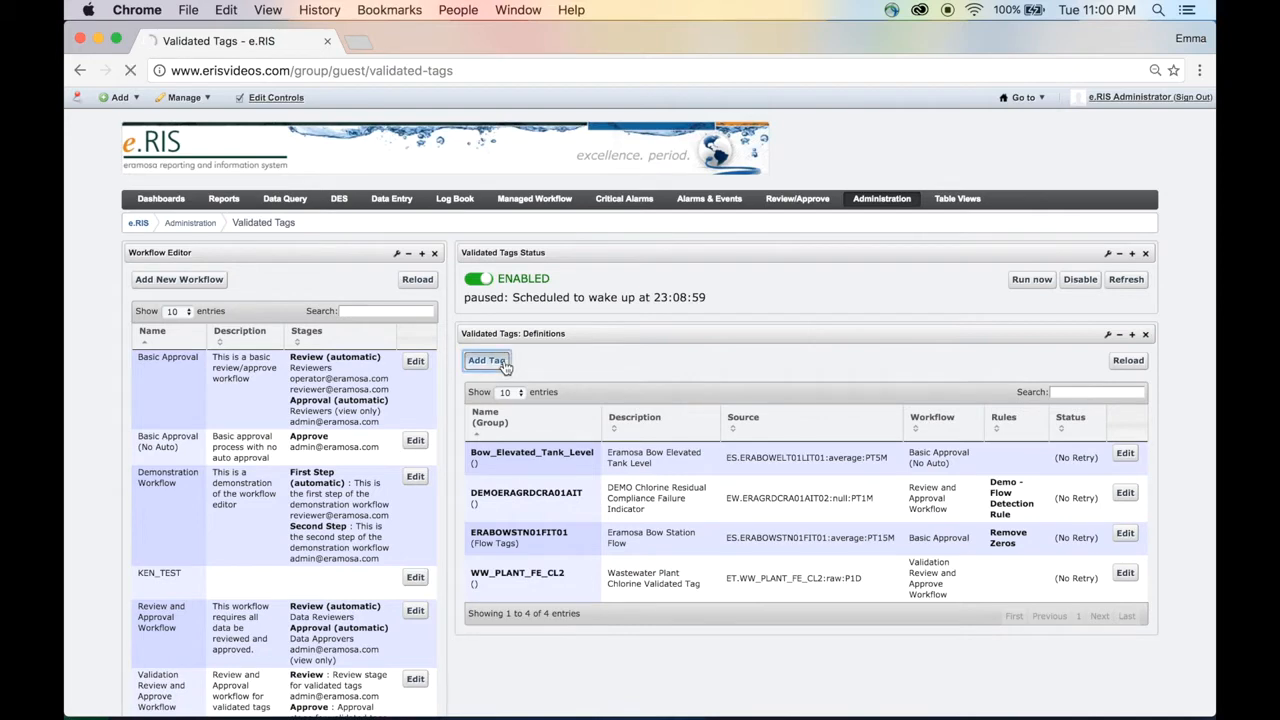
{"action": "scroll", "coordinate": [493, 395], "scroll_direction": "down", "scroll_amount": 2}
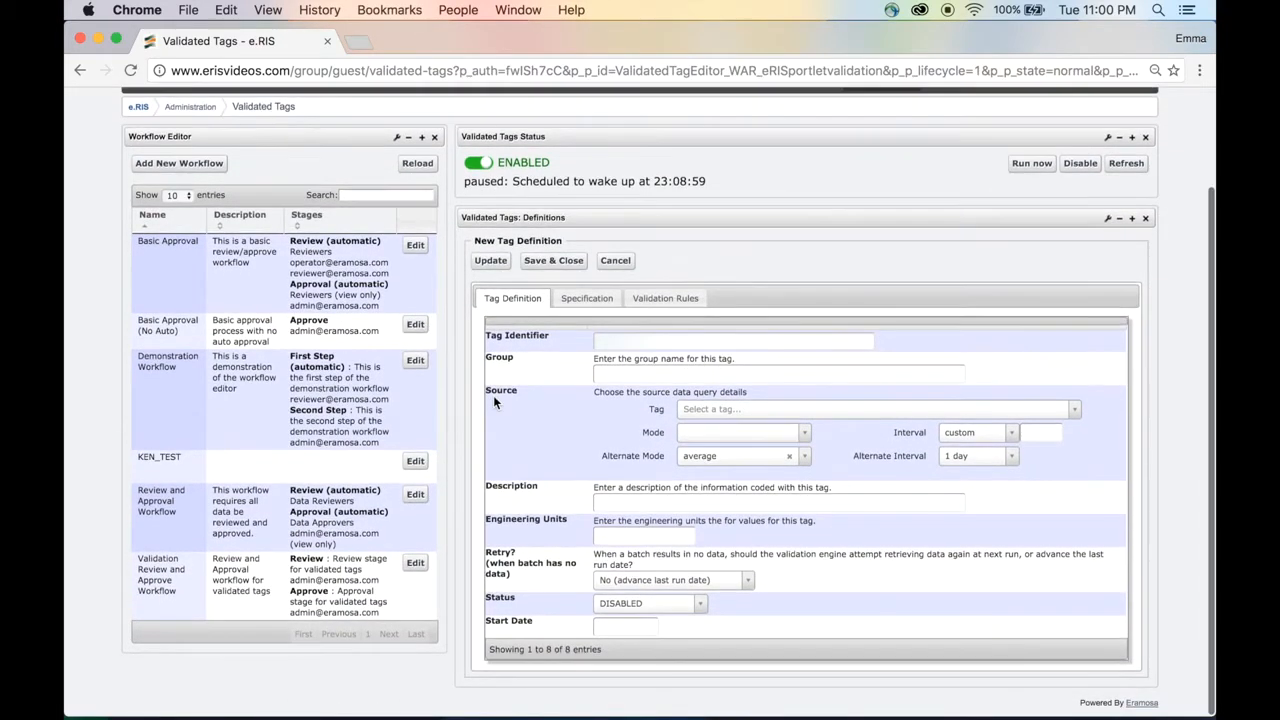
Enter WW_PLANT_FE_CL2 as the tag identifier.
{"action": "left_click", "coordinate": [670, 344]}
{"action": "type", "text": "W"}
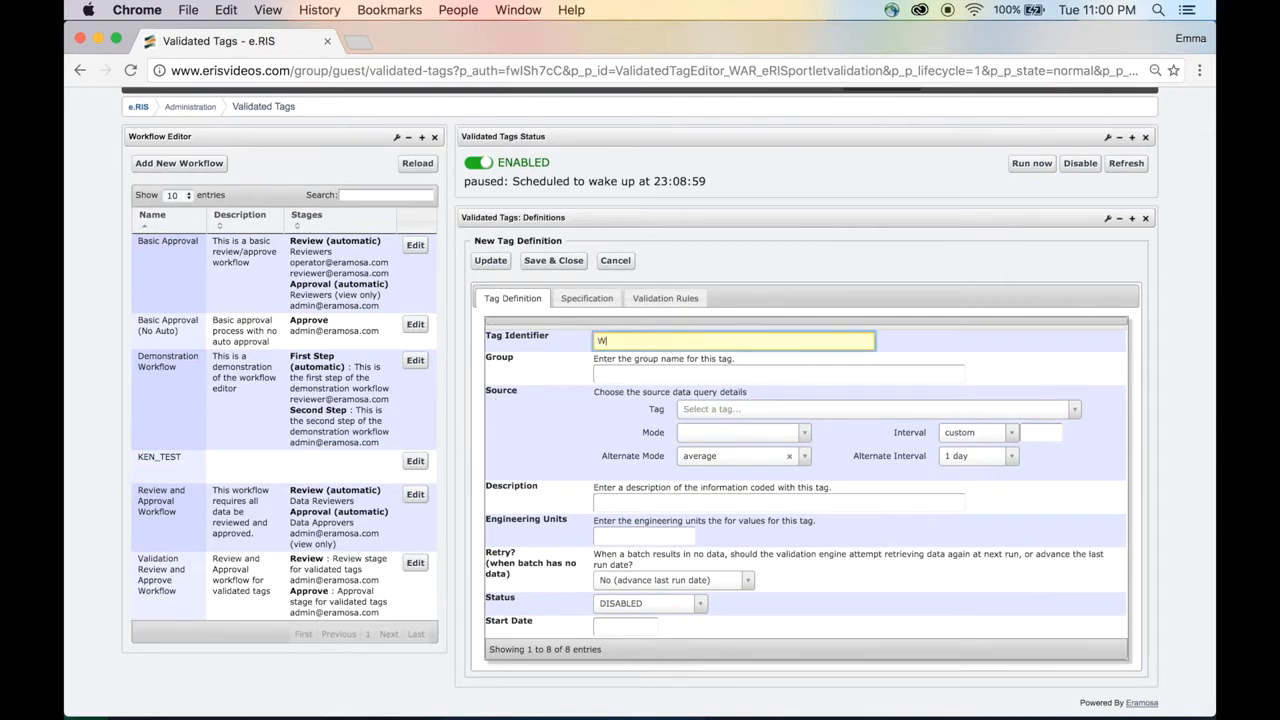
{"action": "type", "text": "W_PLANT_FE_CL2"}
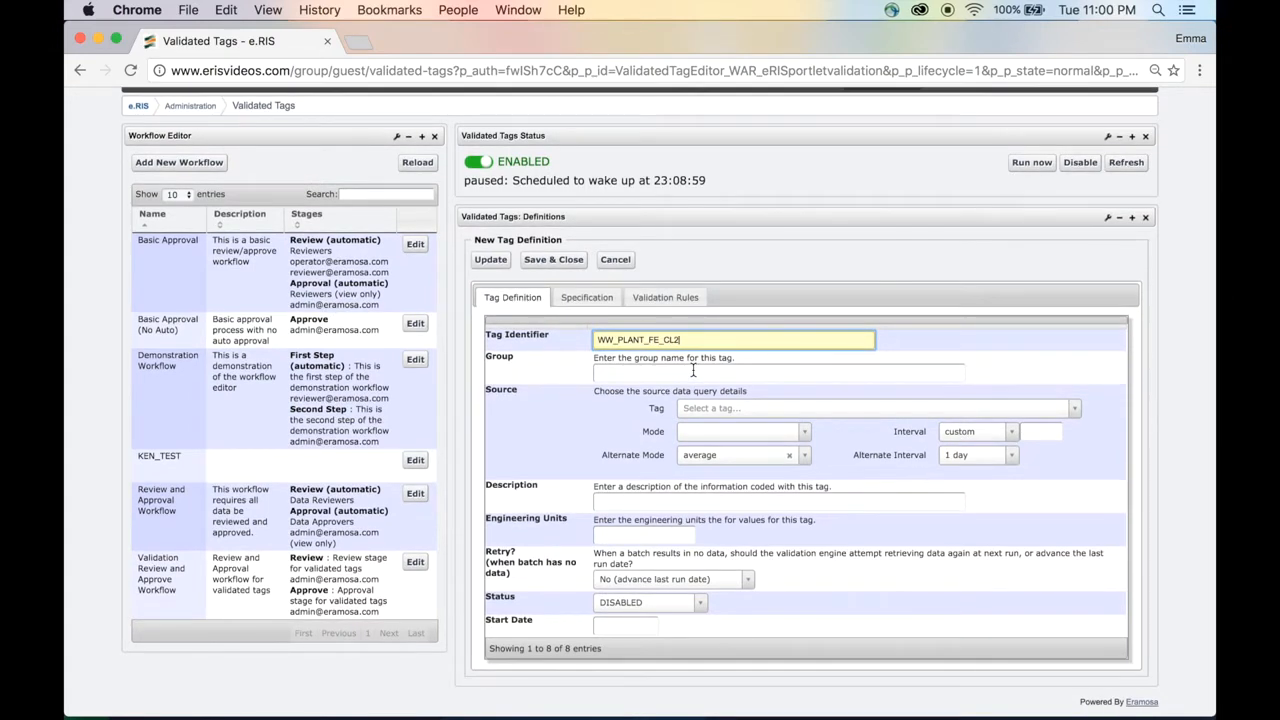
Search for et.ww and choose ET.WW_PLANT_FE_CL2 as the source tag.
{"action": "scroll", "coordinate": [693, 370], "scroll_direction": "down", "scroll_amount": 1}
{"action": "scroll", "coordinate": [693, 370], "scroll_direction": "down", "scroll_amount": 1}
{"action": "scroll", "coordinate": [693, 370], "scroll_direction": "down", "scroll_amount": 1}
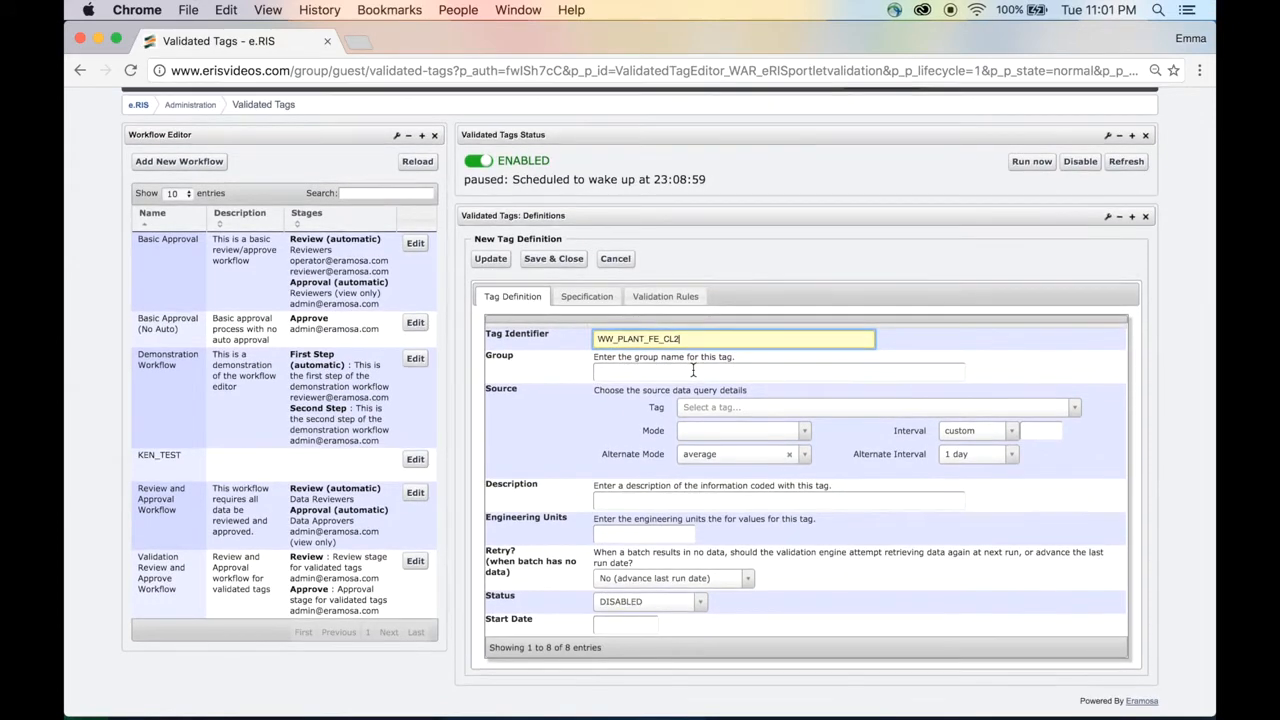
{"action": "scroll", "coordinate": [693, 370], "scroll_direction": "down", "scroll_amount": 1}
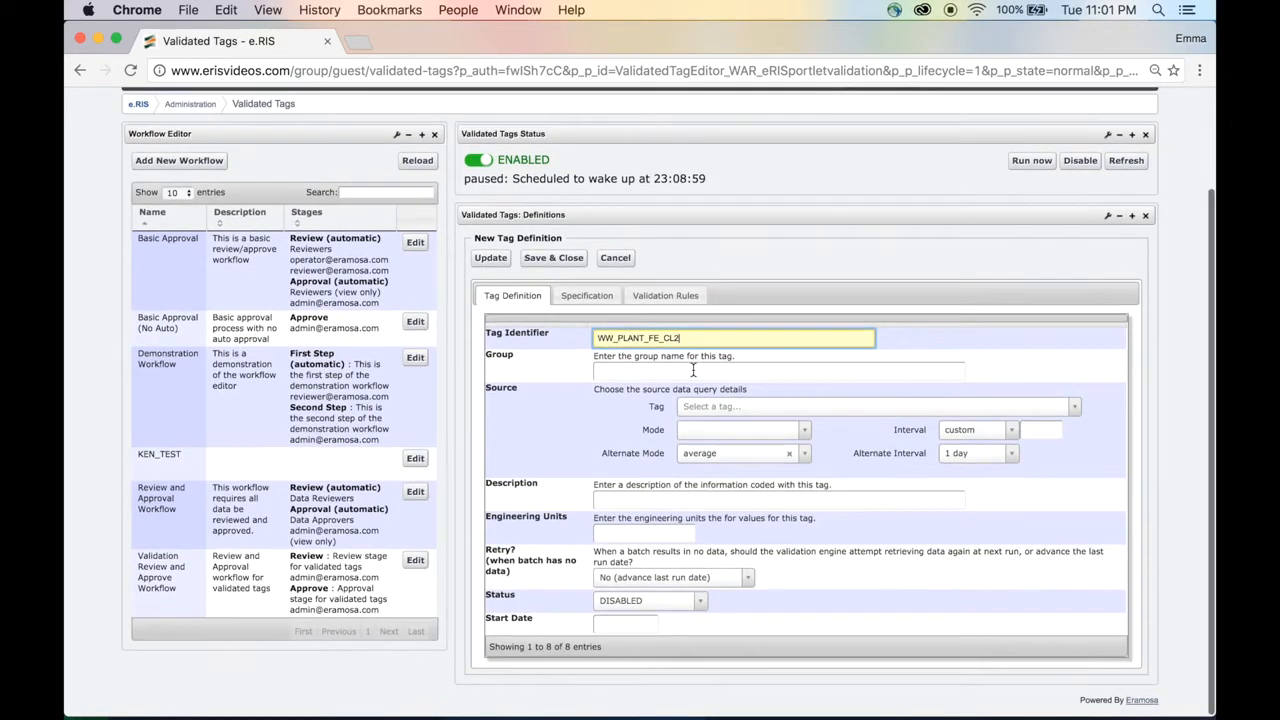
{"action": "scroll", "coordinate": [693, 370], "scroll_direction": "down", "scroll_amount": 1}
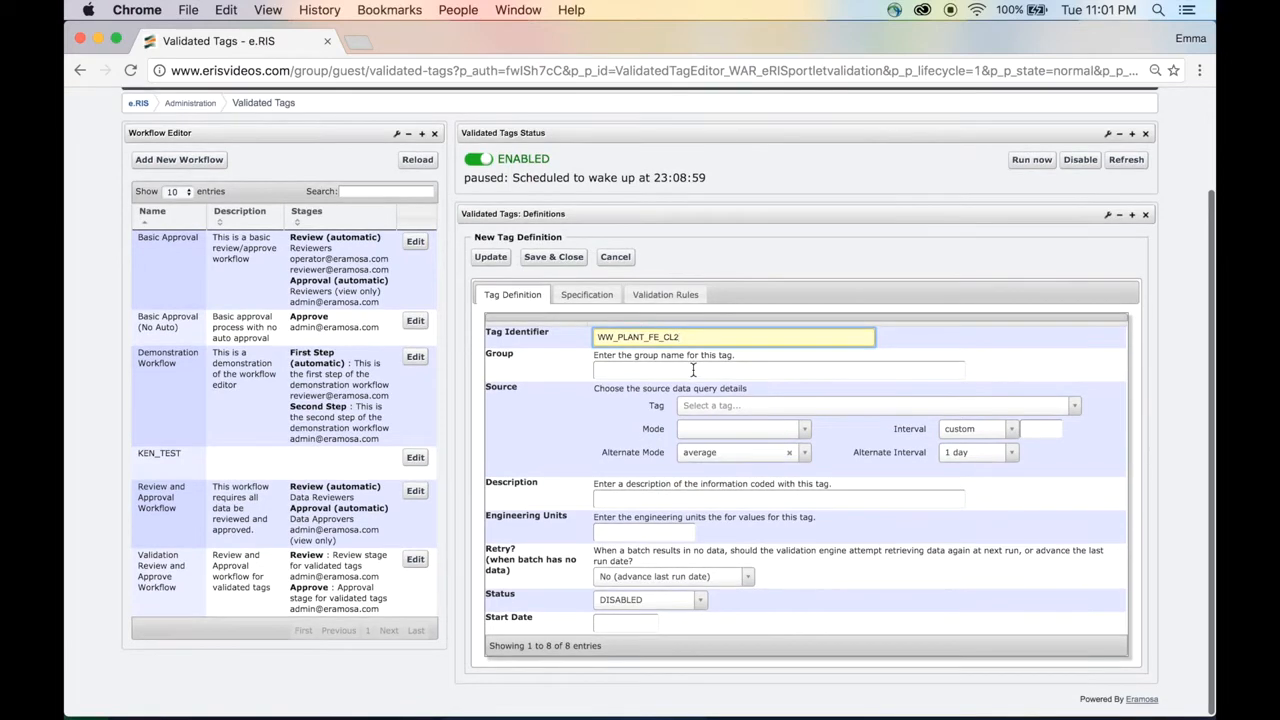
{"action": "scroll", "coordinate": [693, 370], "scroll_direction": "down", "scroll_amount": 1}
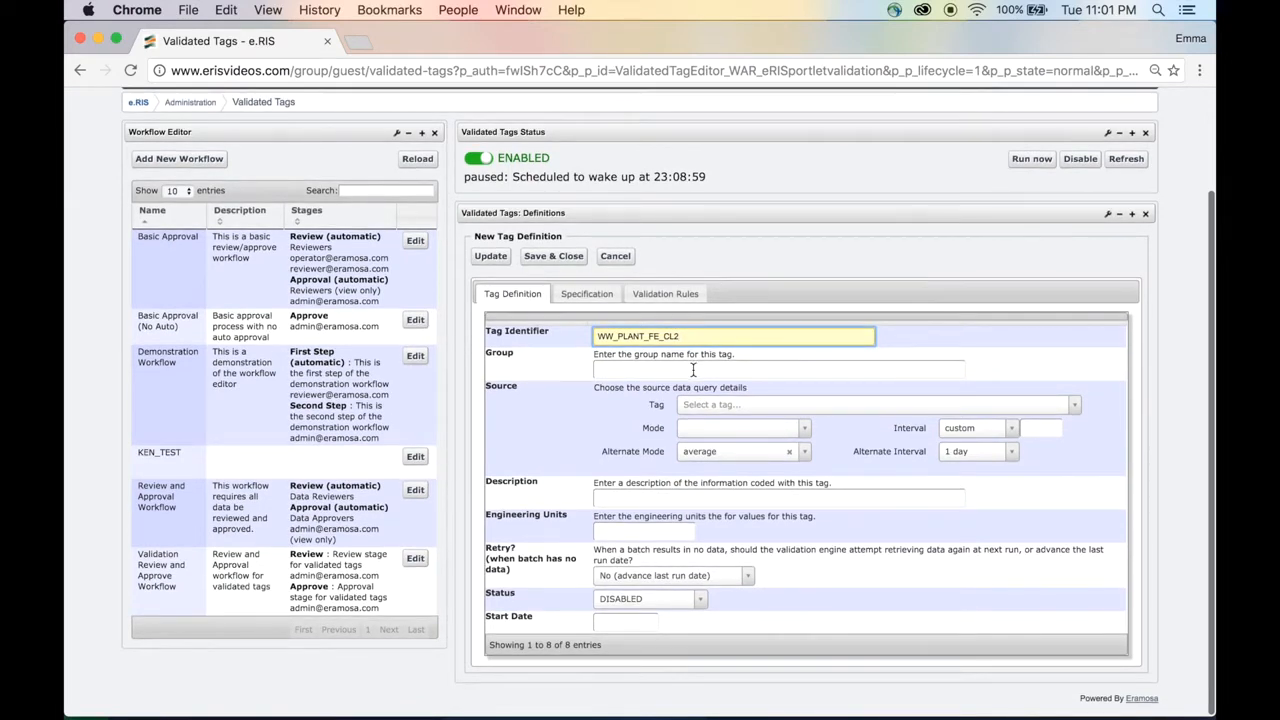
{"action": "scroll", "coordinate": [693, 370], "scroll_direction": "down", "scroll_amount": 1}
{"action": "scroll", "coordinate": [693, 370], "scroll_direction": "up", "scroll_amount": 1}
{"action": "left_click", "coordinate": [728, 408]}
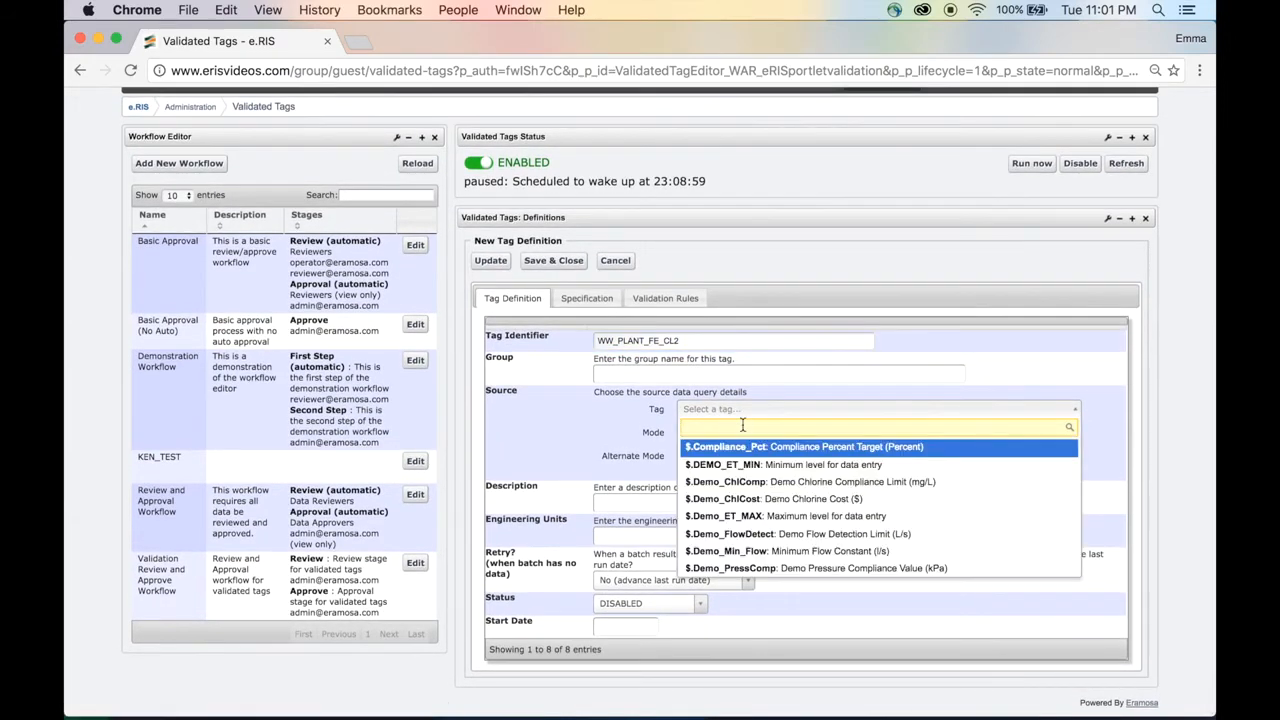
{"action": "type", "text": "et.ww"}
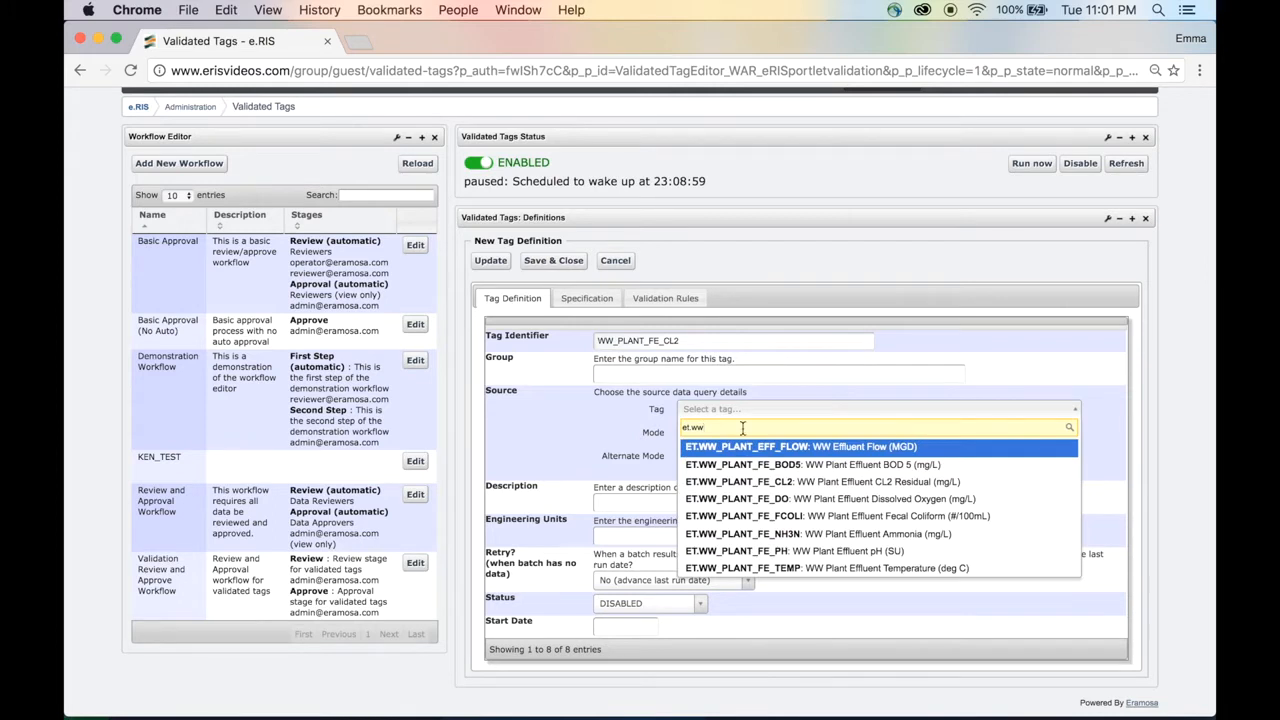
{"action": "left_click", "coordinate": [749, 480]}
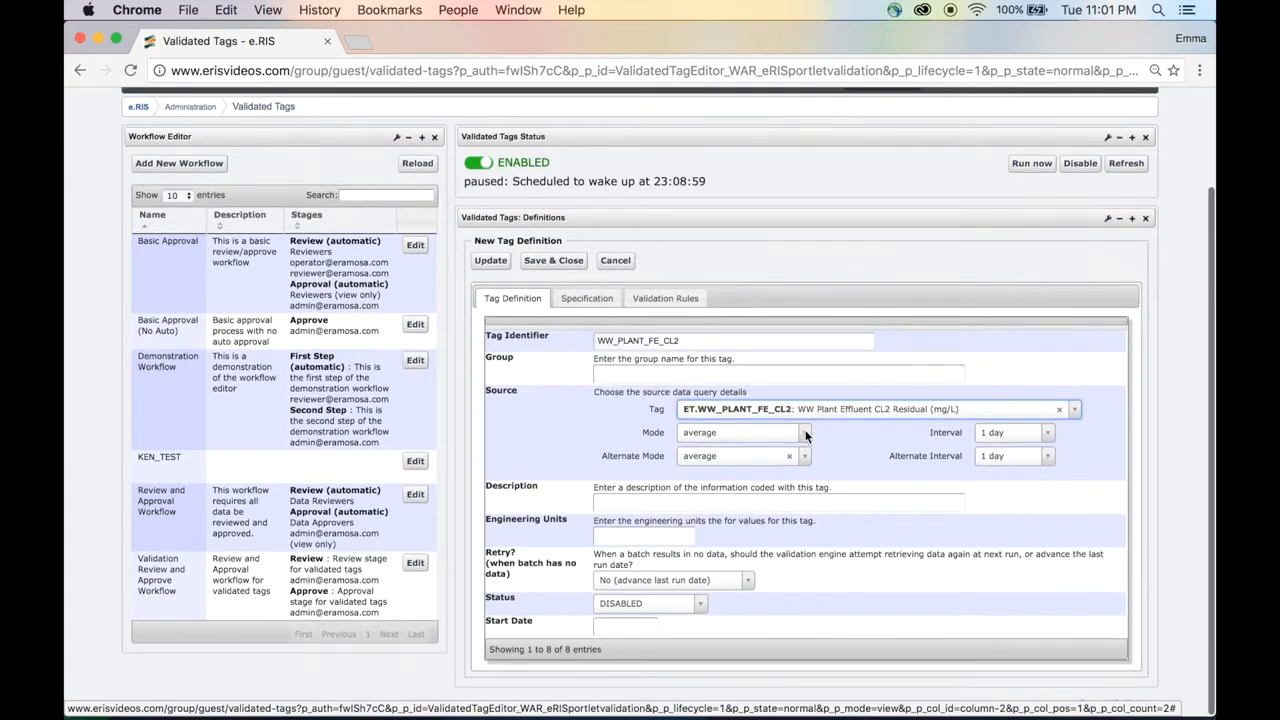
Set the source mode to raw.
{"action": "left_click", "coordinate": [805, 435]}
{"action": "scroll", "coordinate": [757, 540], "scroll_direction": "down", "scroll_amount": 8}
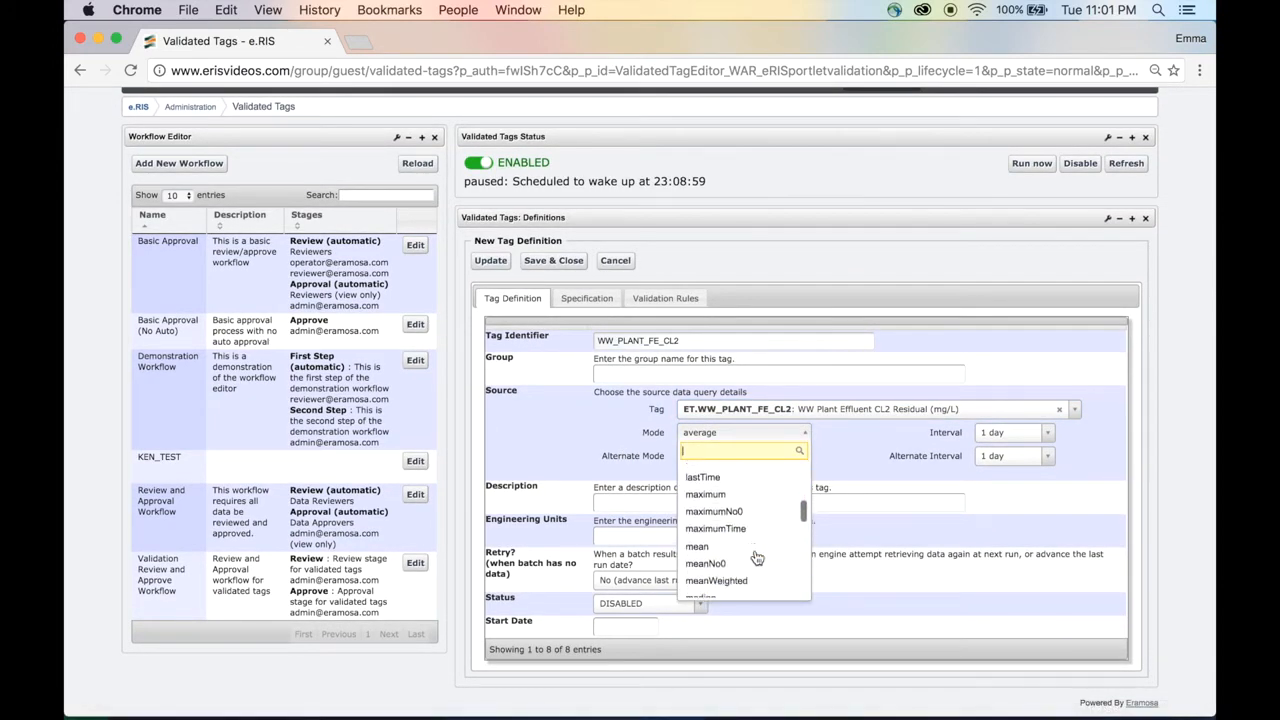
{"action": "scroll", "coordinate": [757, 558], "scroll_direction": "down", "scroll_amount": 5}
{"action": "left_click", "coordinate": [752, 551]}
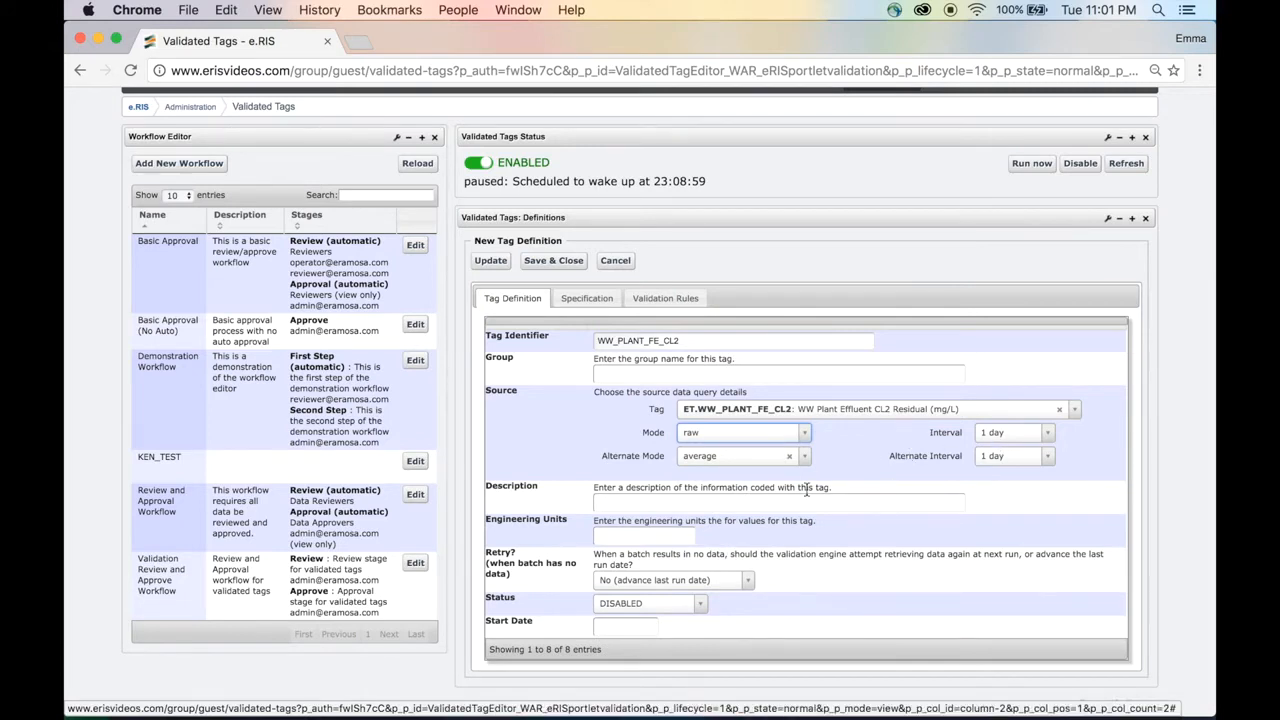
Enter the description Wastewater Plant Chlorine Residual Validated Tag.
{"action": "left_click", "coordinate": [712, 503]}
{"action": "type", "text": "Wastewater Plant Ch"}
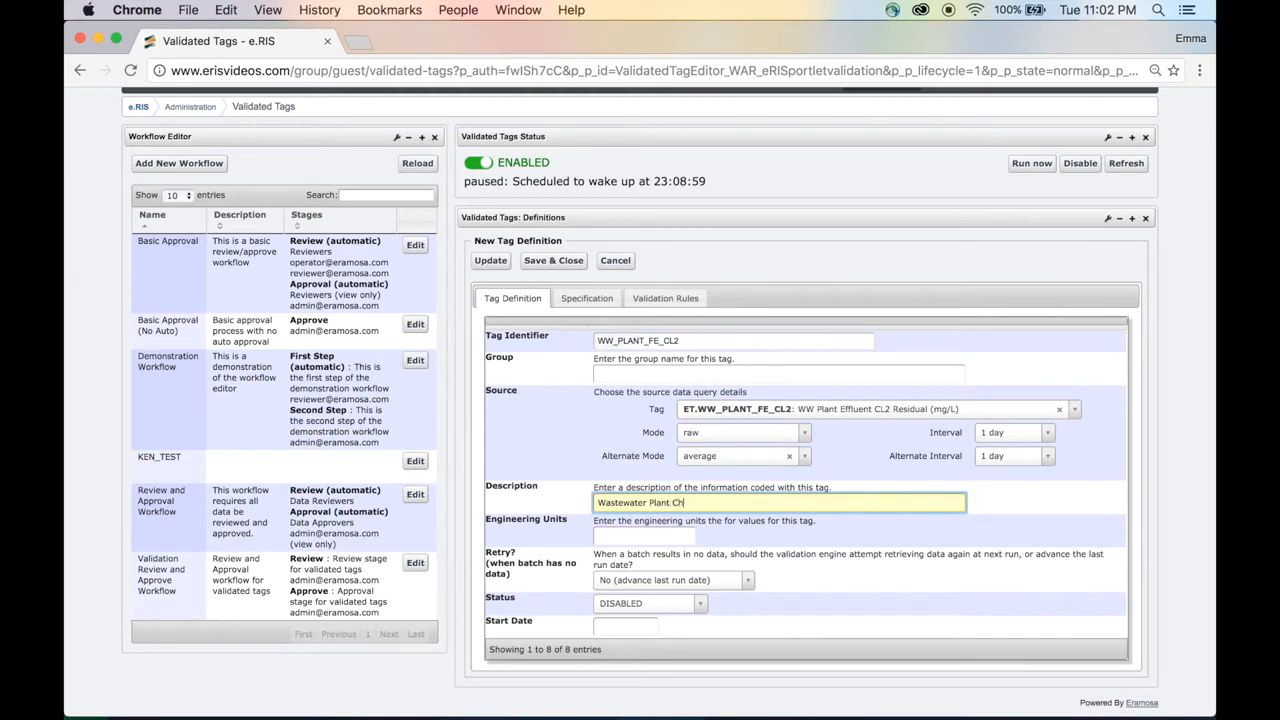
{"action": "type", "text": "lorine Residual Validated Tag"}
Set the engineering units to mg/L.
{"action": "left_click", "coordinate": [621, 538]}
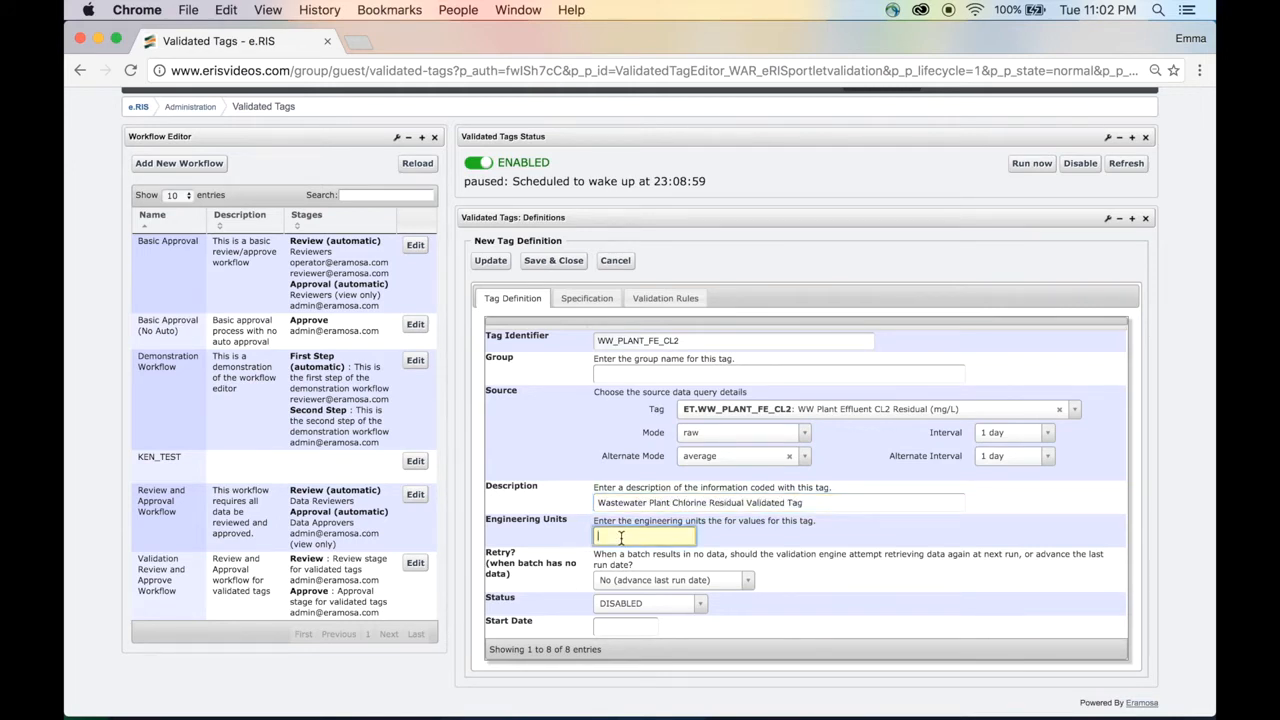
{"action": "type", "text": "g"}
{"action": "key", "text": "BackSpace"}
{"action": "type", "text": "mg/L"}
Set the tag status to Enabled and the start date to 2016-12-20.
{"action": "left_click", "coordinate": [747, 580]}
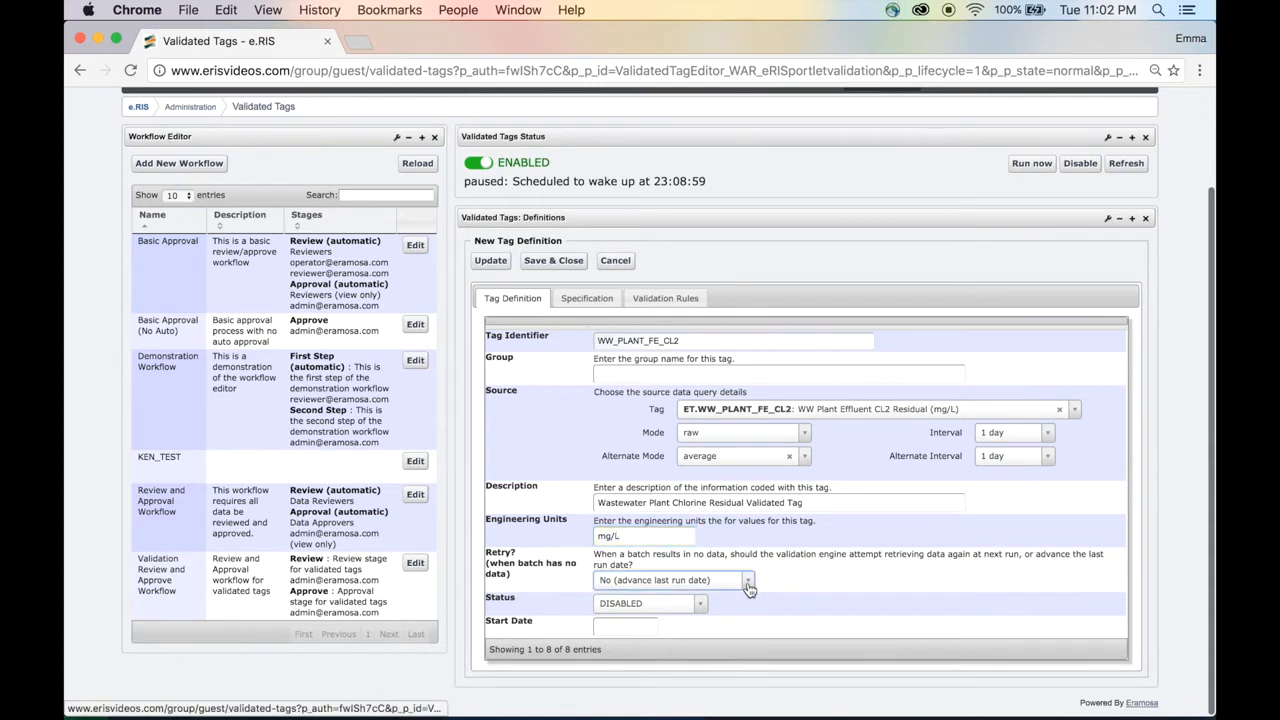
{"action": "left_click", "coordinate": [718, 600]}
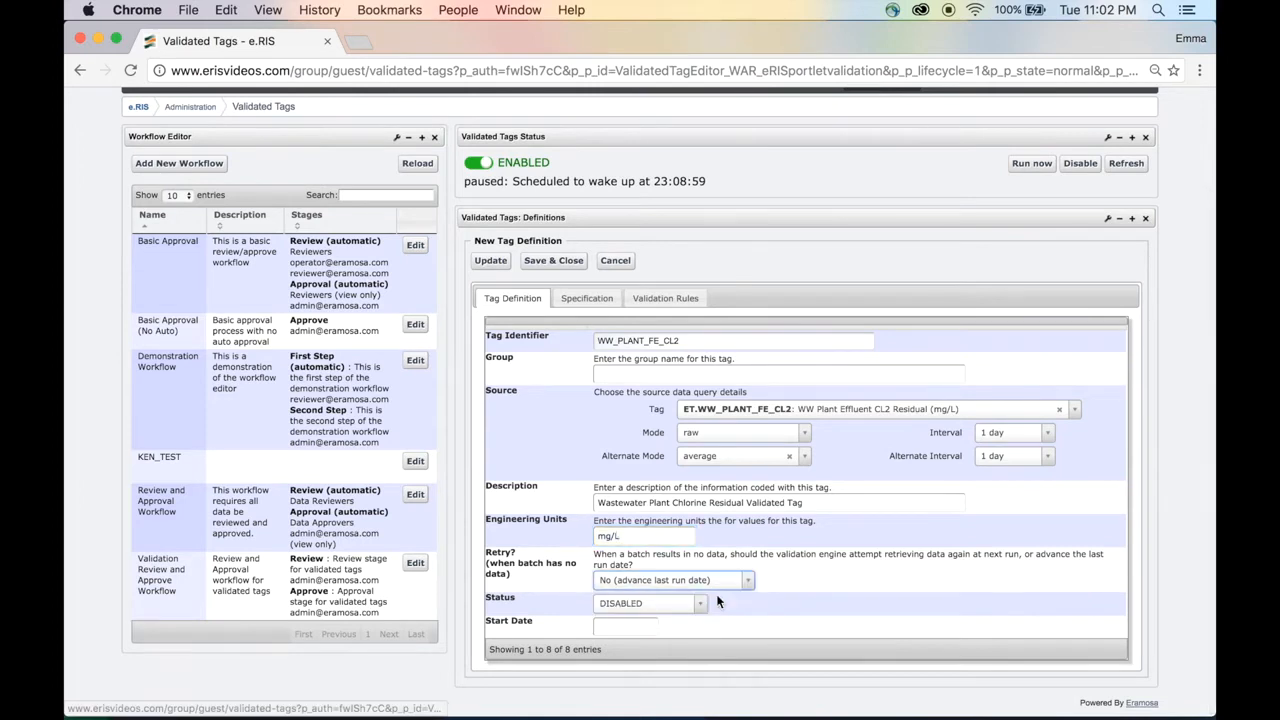
{"action": "left_click", "coordinate": [694, 603]}
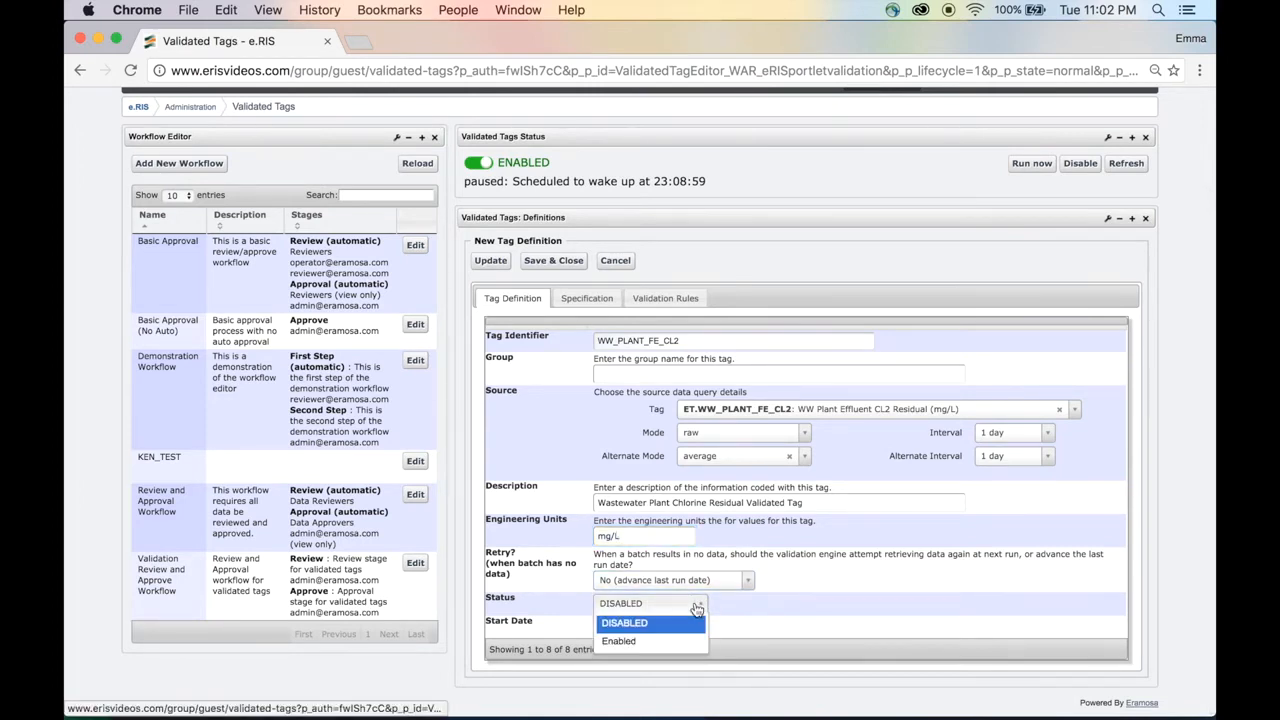
{"action": "left_click", "coordinate": [669, 642]}
{"action": "left_click", "coordinate": [646, 624]}
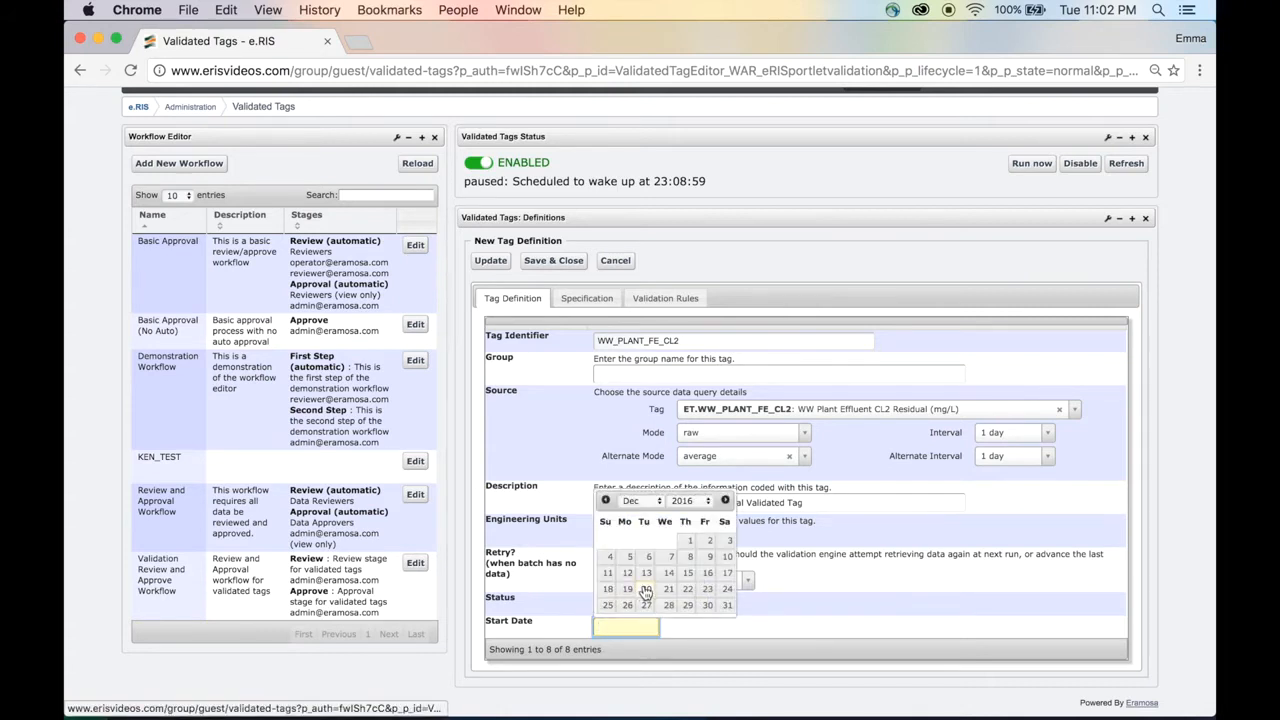
{"action": "left_click", "coordinate": [646, 590]}
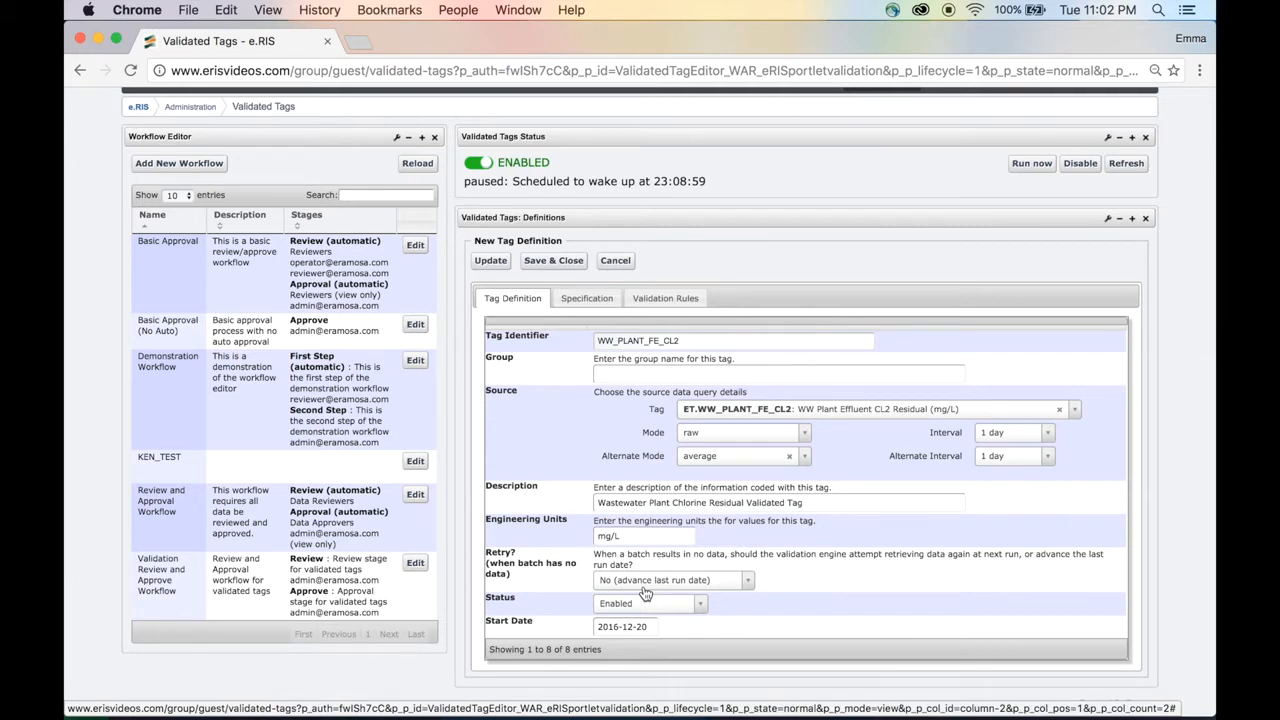
In the specification, schedule the validation to run at 3am instead of midnight.
{"action": "left_click", "coordinate": [585, 304]}
{"action": "scroll", "coordinate": [583, 300], "scroll_direction": "down", "scroll_amount": 2}
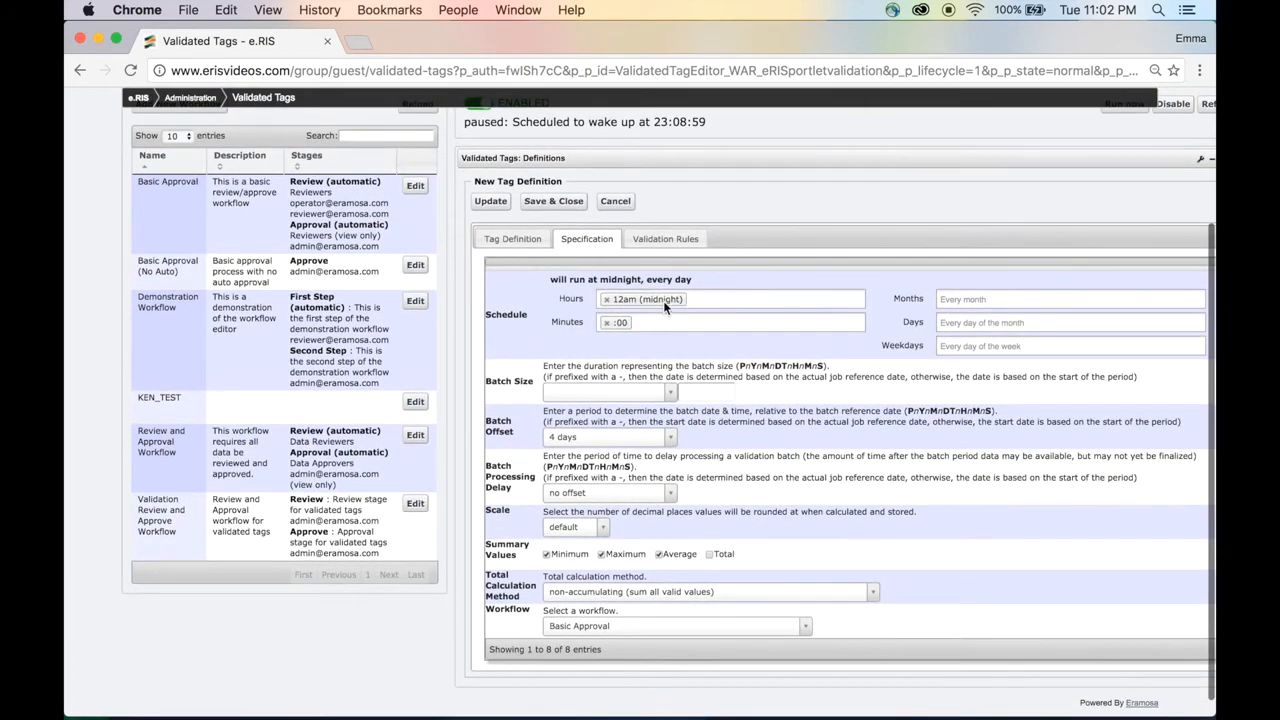
{"action": "left_click", "coordinate": [606, 299]}
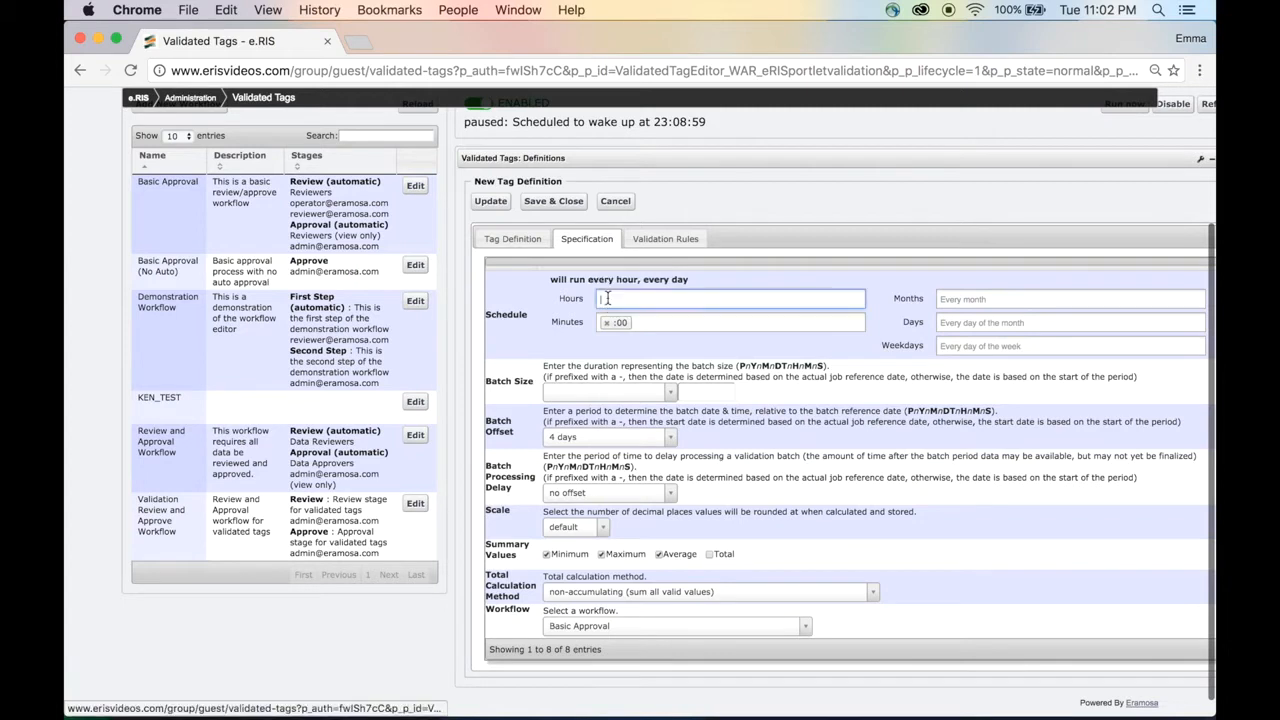
{"action": "type", "text": "3"}
{"action": "left_click", "coordinate": [620, 321]}
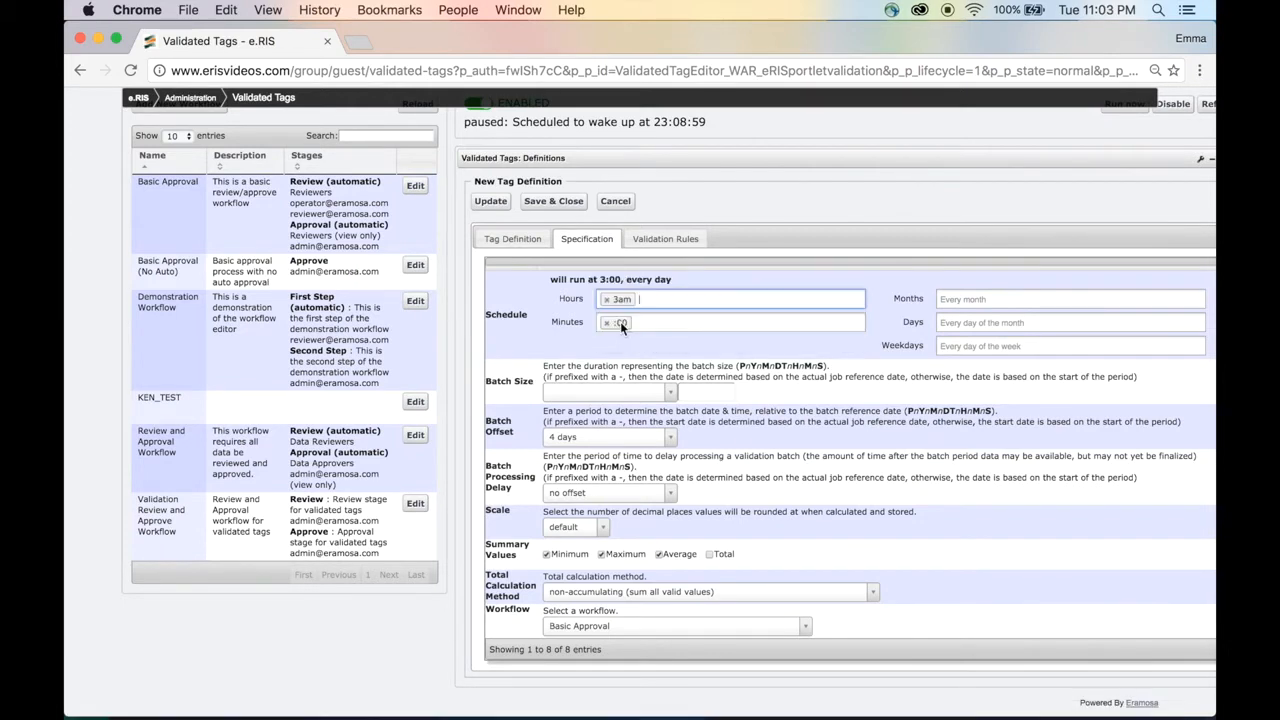
Set both the batch size and the batch offset to 1 week.
{"action": "left_click", "coordinate": [671, 394]}
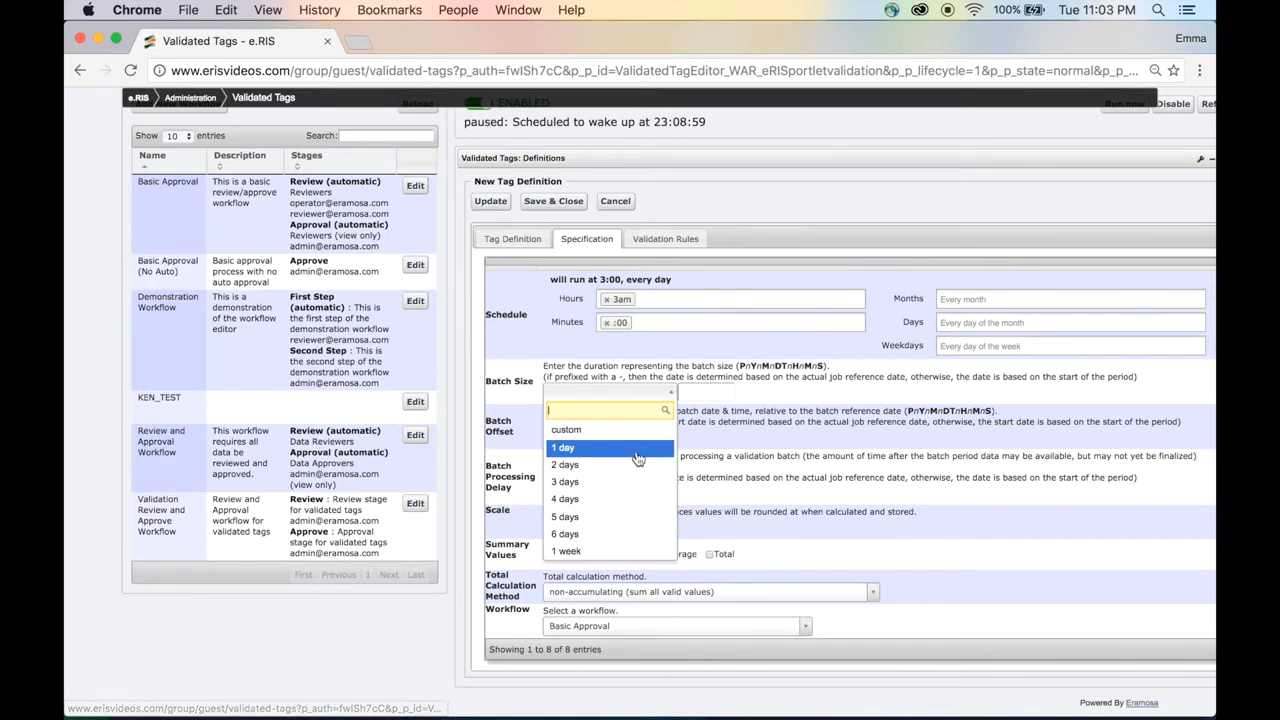
{"action": "left_click", "coordinate": [612, 550]}
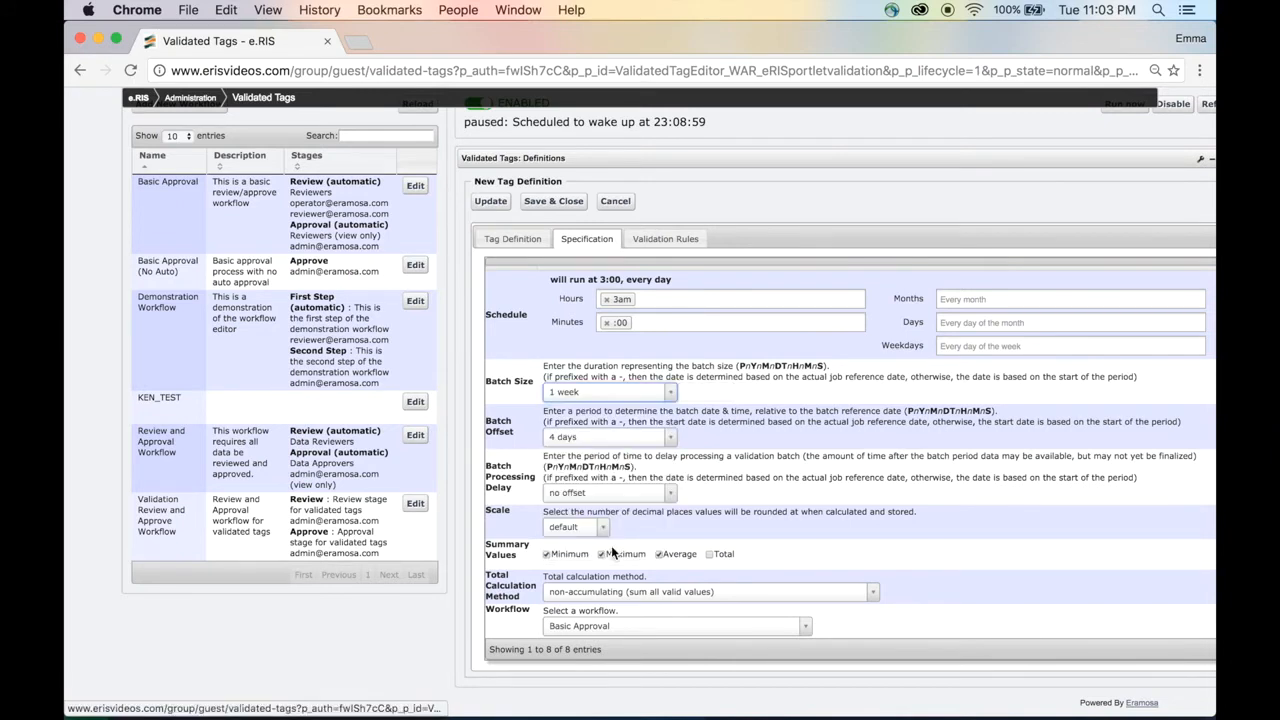
{"action": "left_click", "coordinate": [672, 440]}
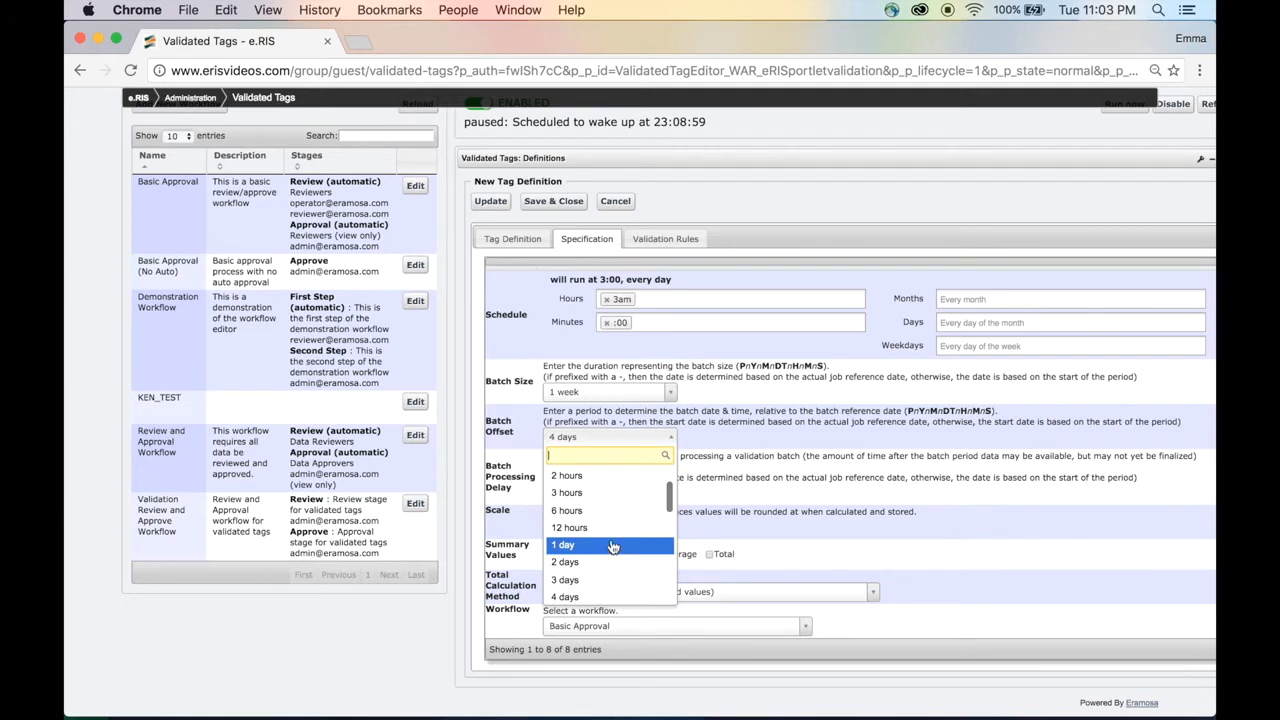
{"action": "scroll", "coordinate": [612, 545], "scroll_direction": "down", "scroll_amount": 3}
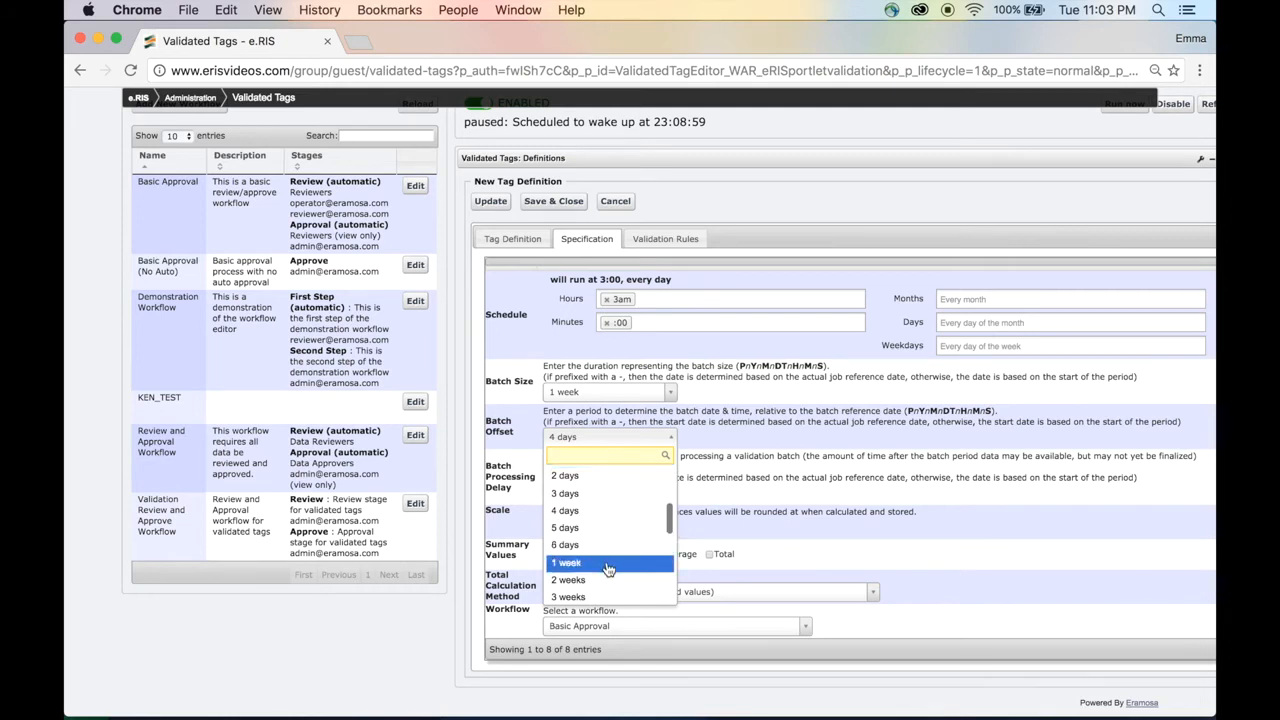
{"action": "left_click", "coordinate": [606, 564]}
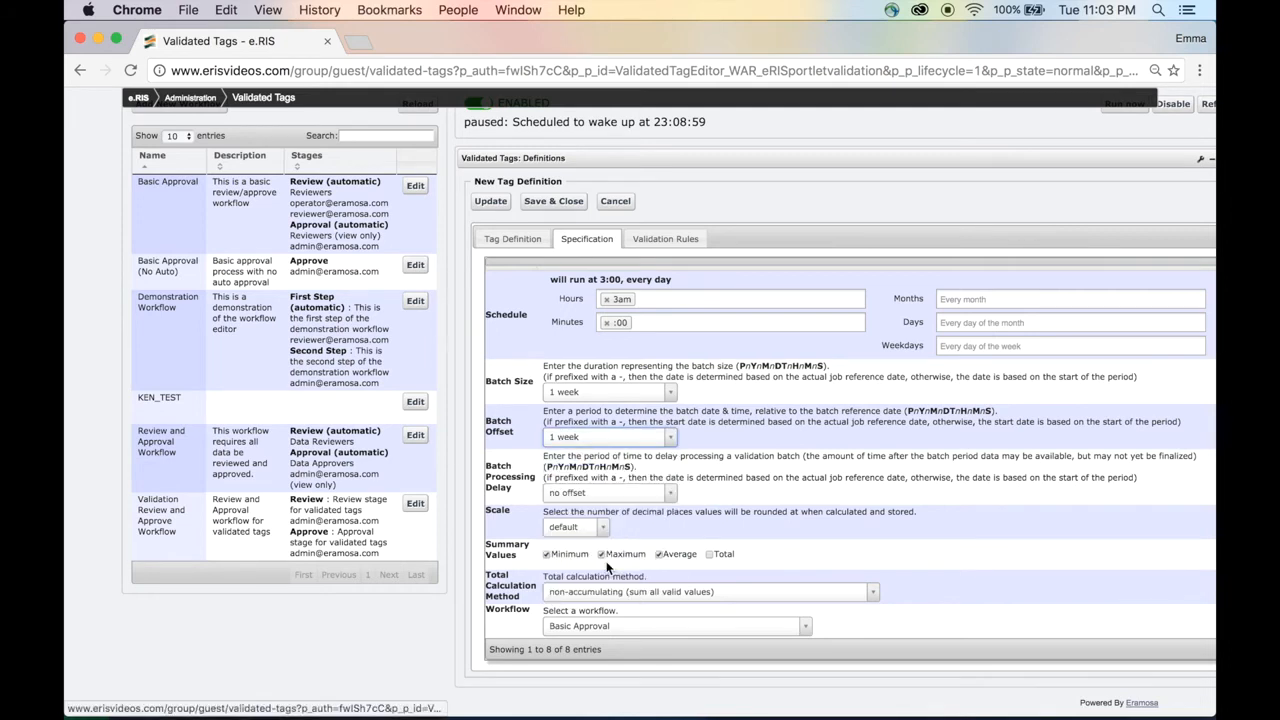
Set the batch processing delay to 1 day and choose the default scale.
{"action": "left_click", "coordinate": [668, 493]}
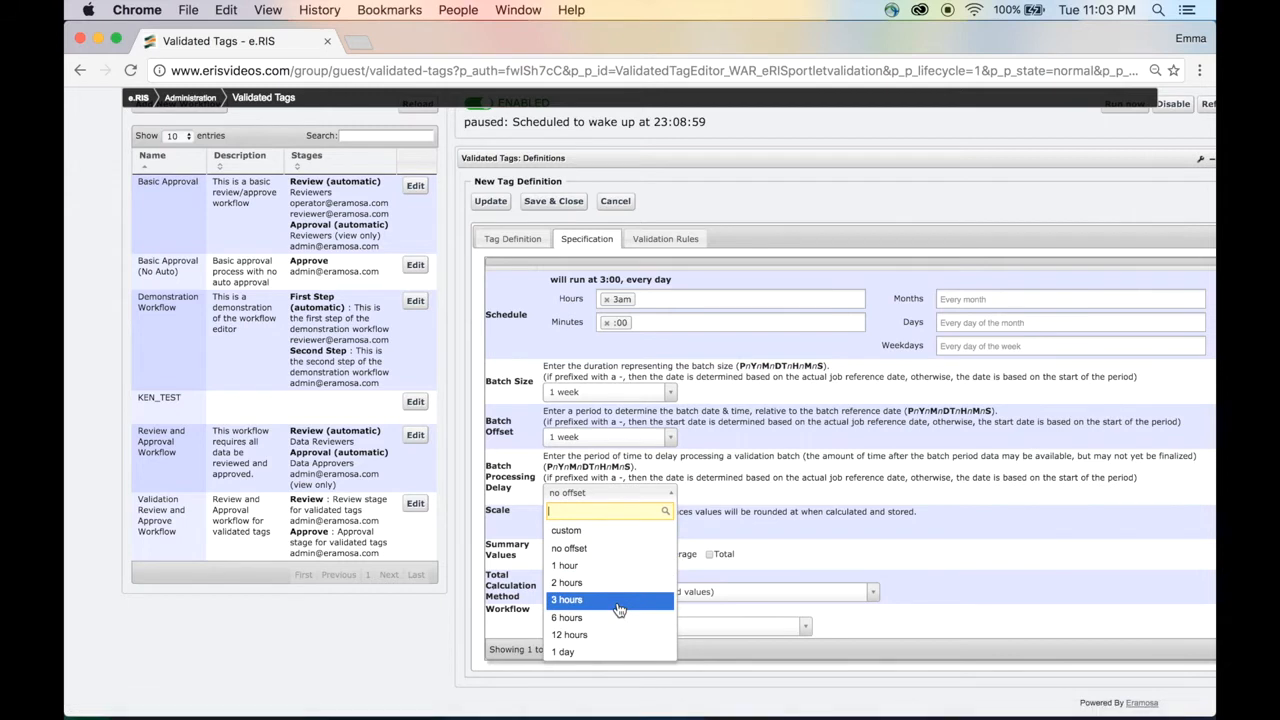
{"action": "scroll", "coordinate": [619, 610], "scroll_direction": "down", "scroll_amount": 2}
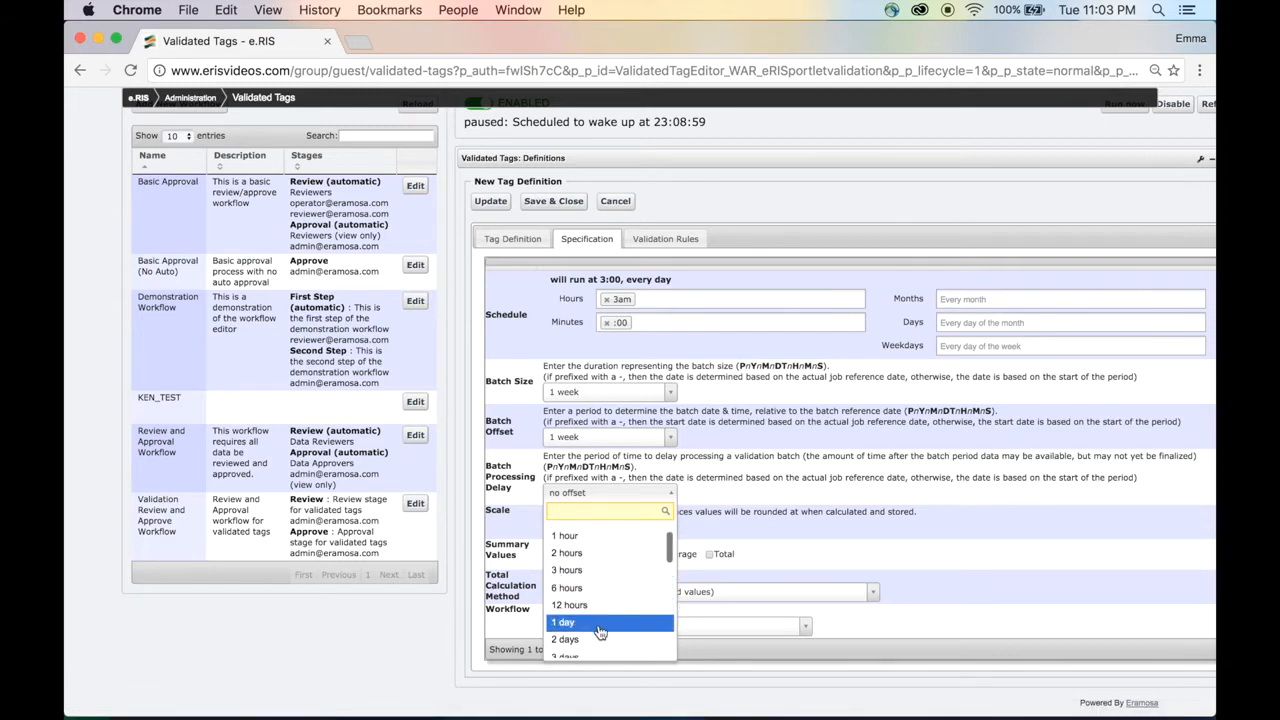
{"action": "left_click", "coordinate": [599, 626]}
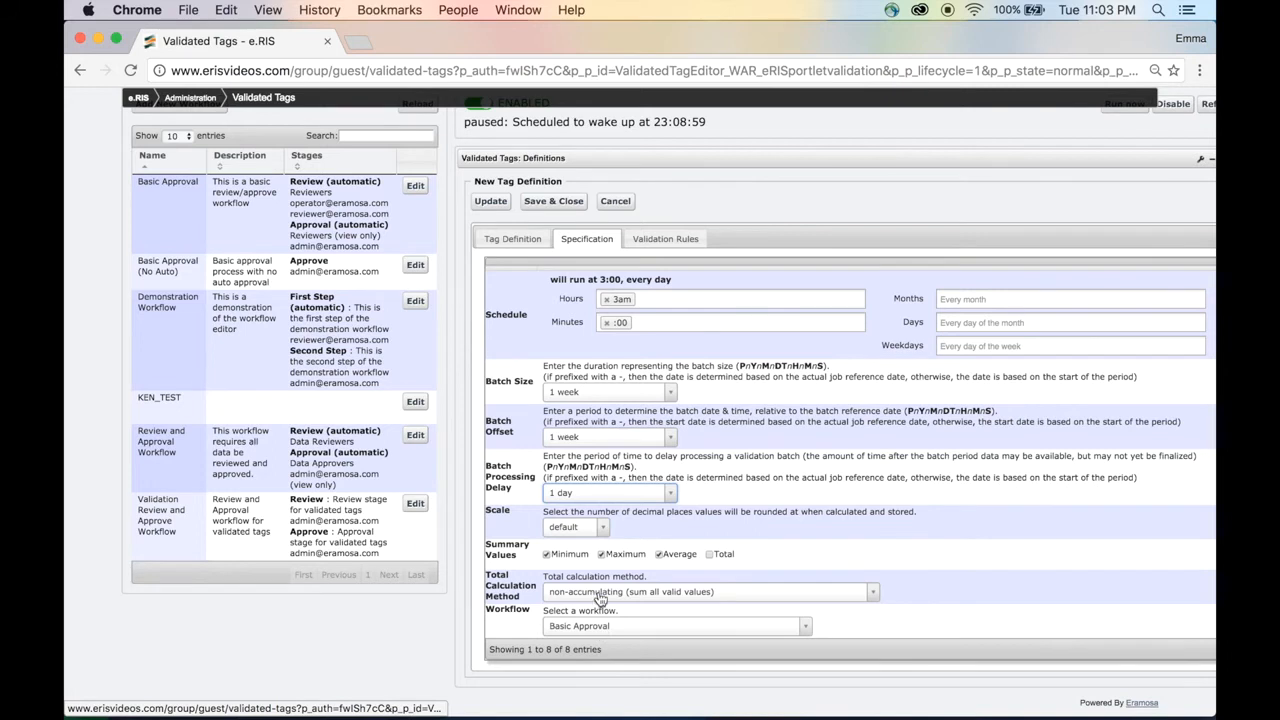
{"action": "left_click", "coordinate": [602, 535]}
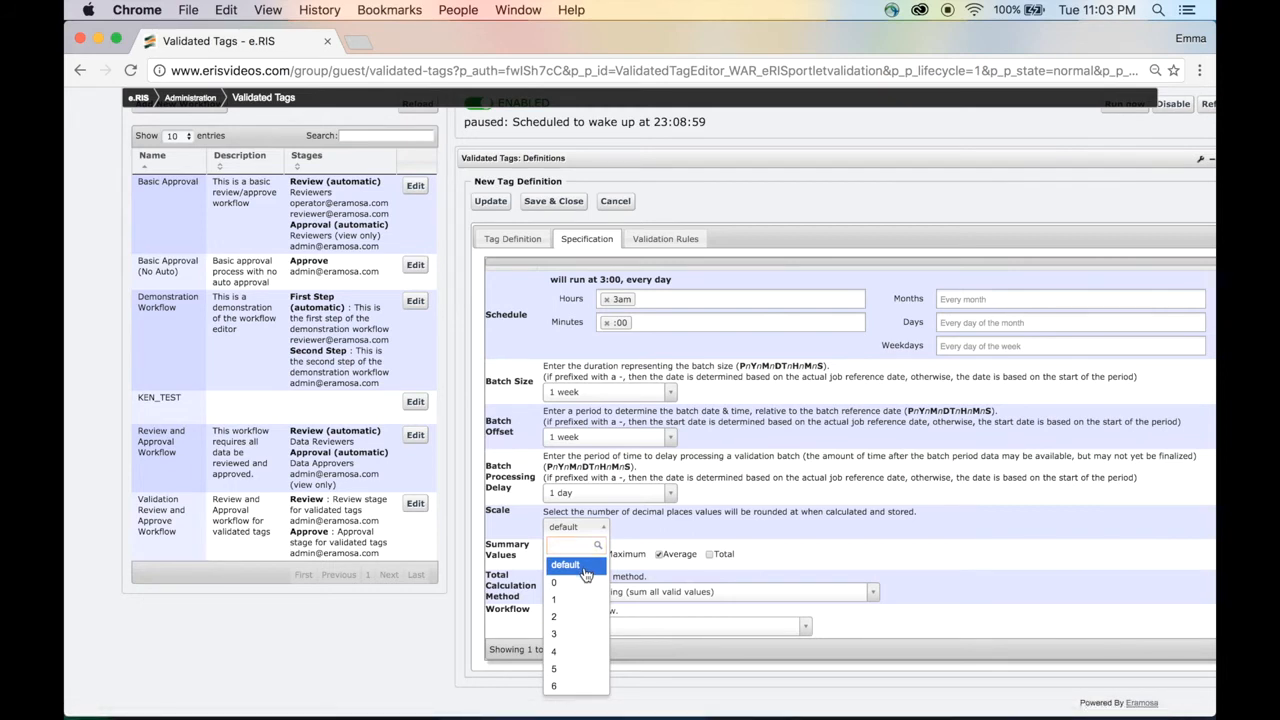
{"action": "left_click", "coordinate": [585, 567]}
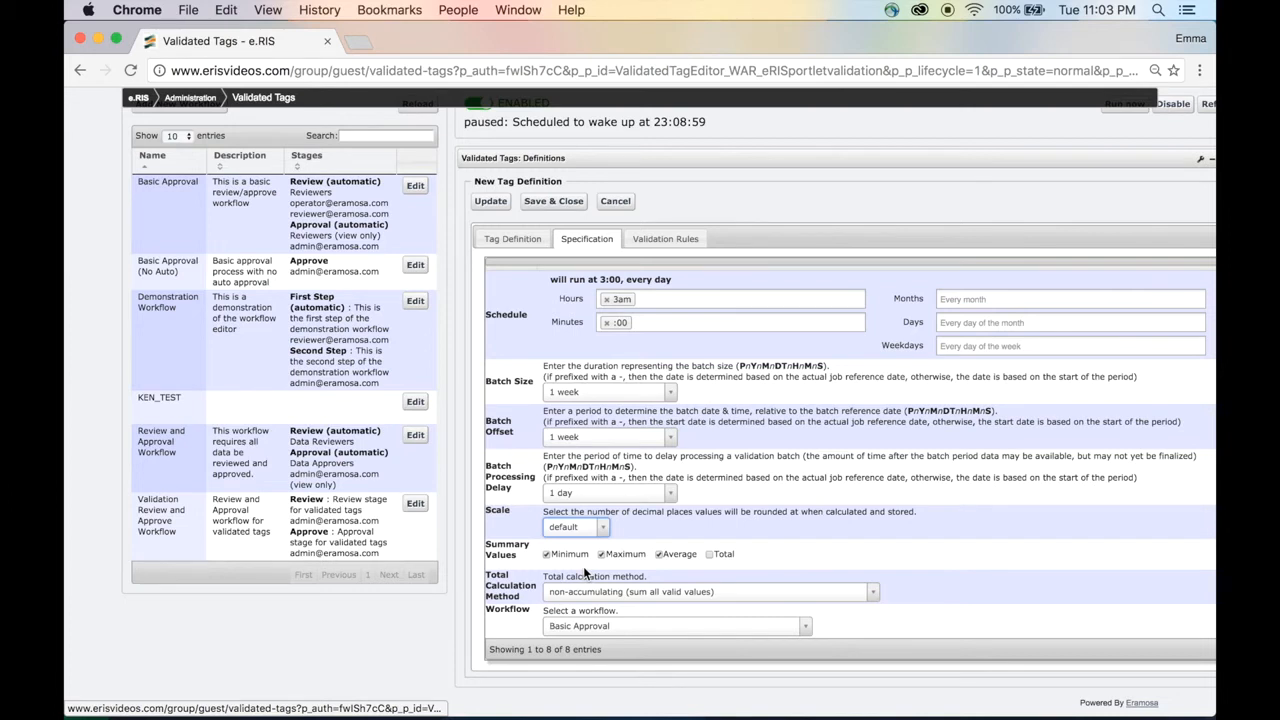
Set the total calculation method to non-accumulating and assign the Validation Review and Approve Workflow.
{"action": "scroll", "coordinate": [585, 572], "scroll_direction": "down", "scroll_amount": 2}
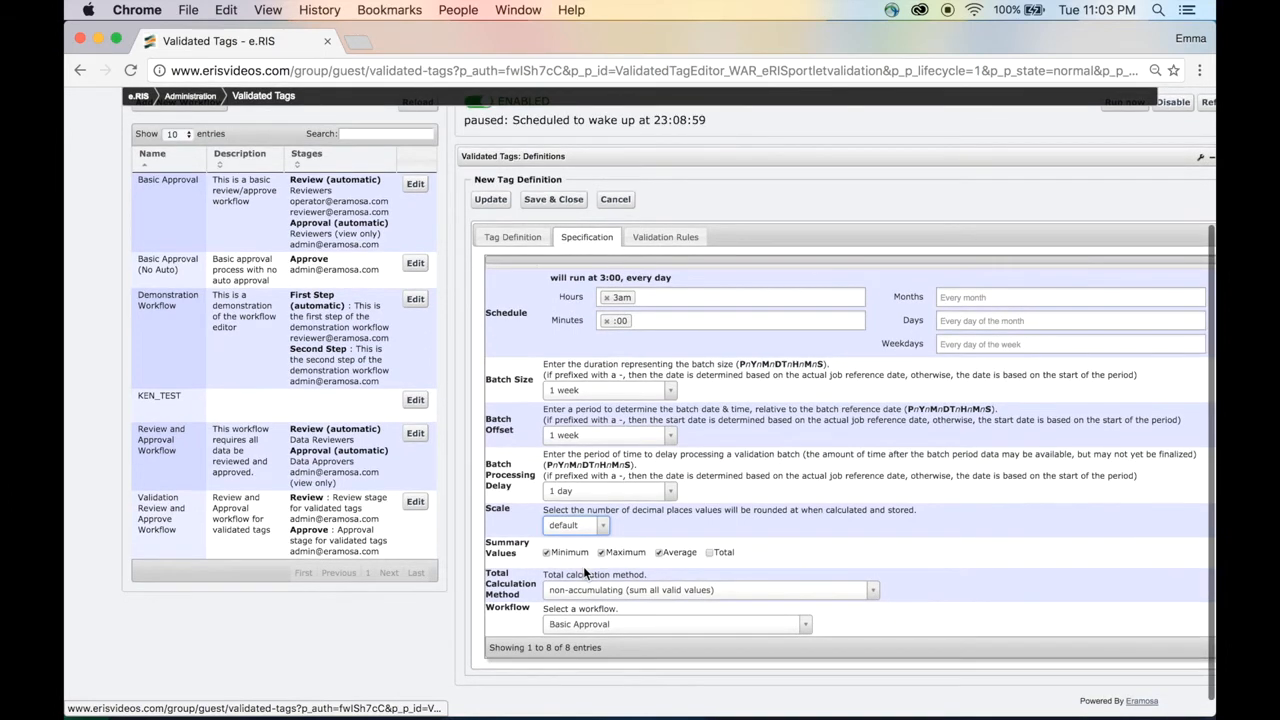
{"action": "scroll", "coordinate": [585, 572], "scroll_direction": "down", "scroll_amount": 2}
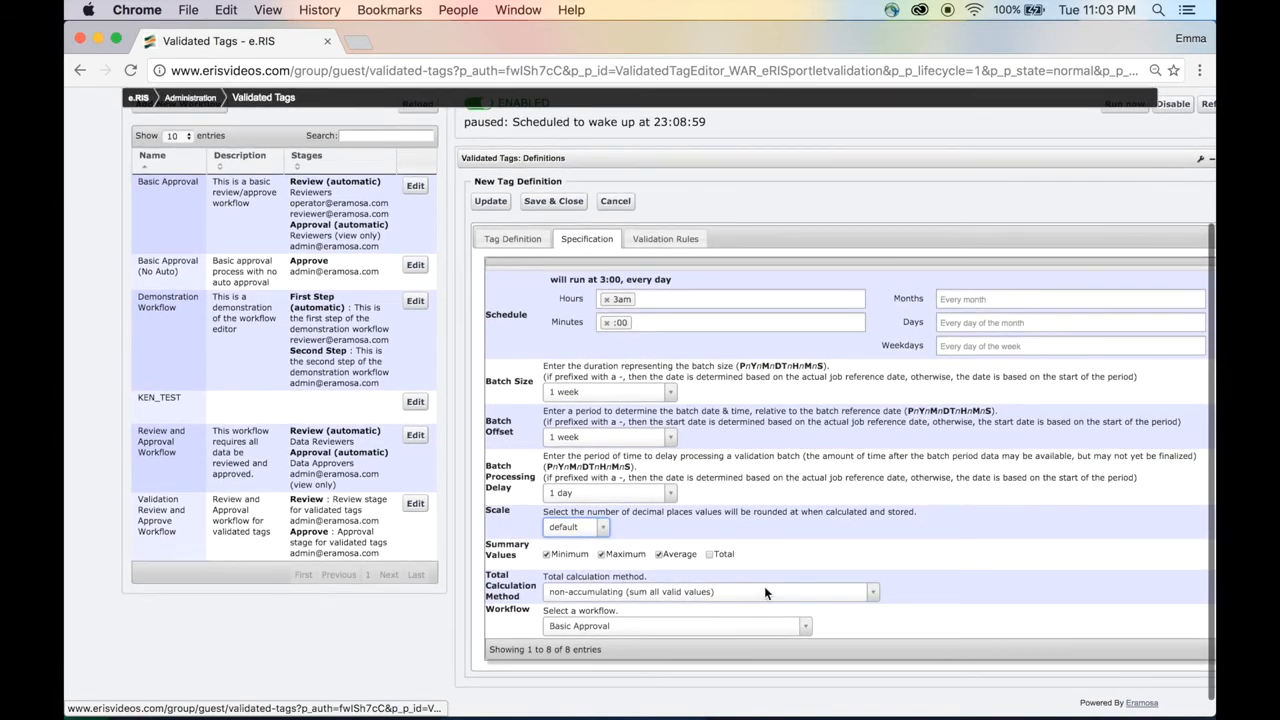
{"action": "left_click", "coordinate": [871, 594]}
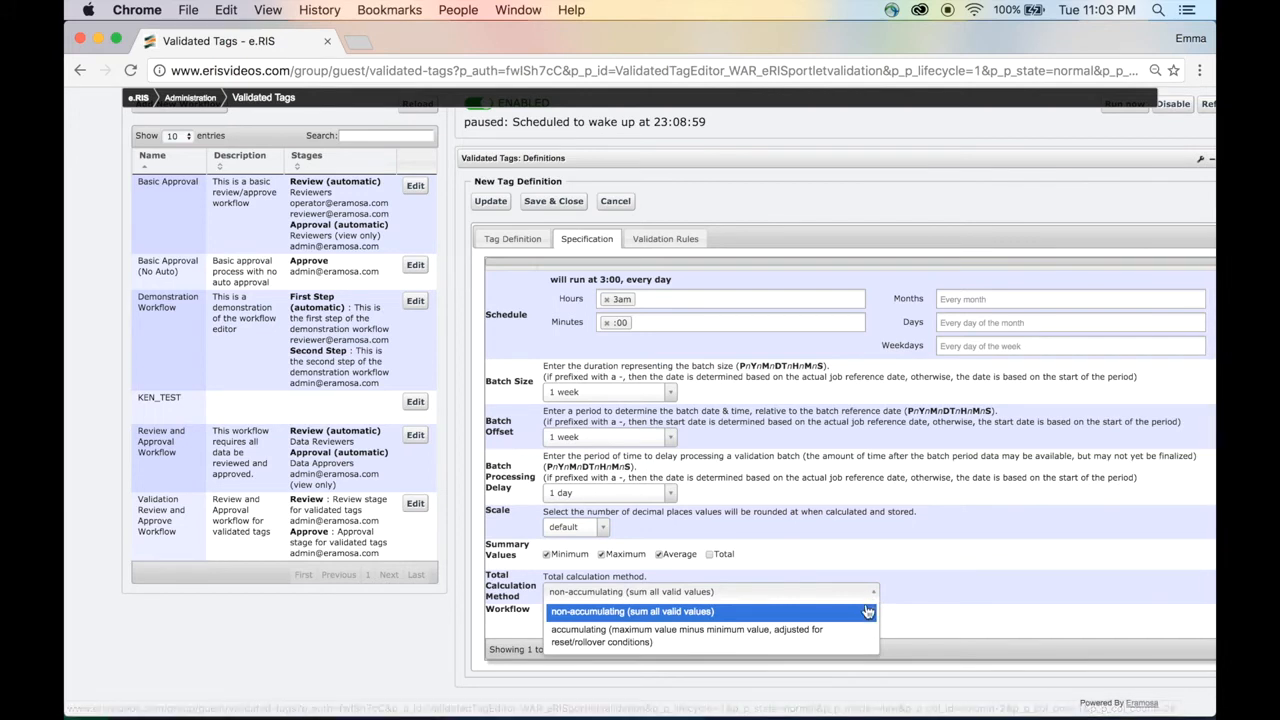
{"action": "left_click", "coordinate": [867, 611]}
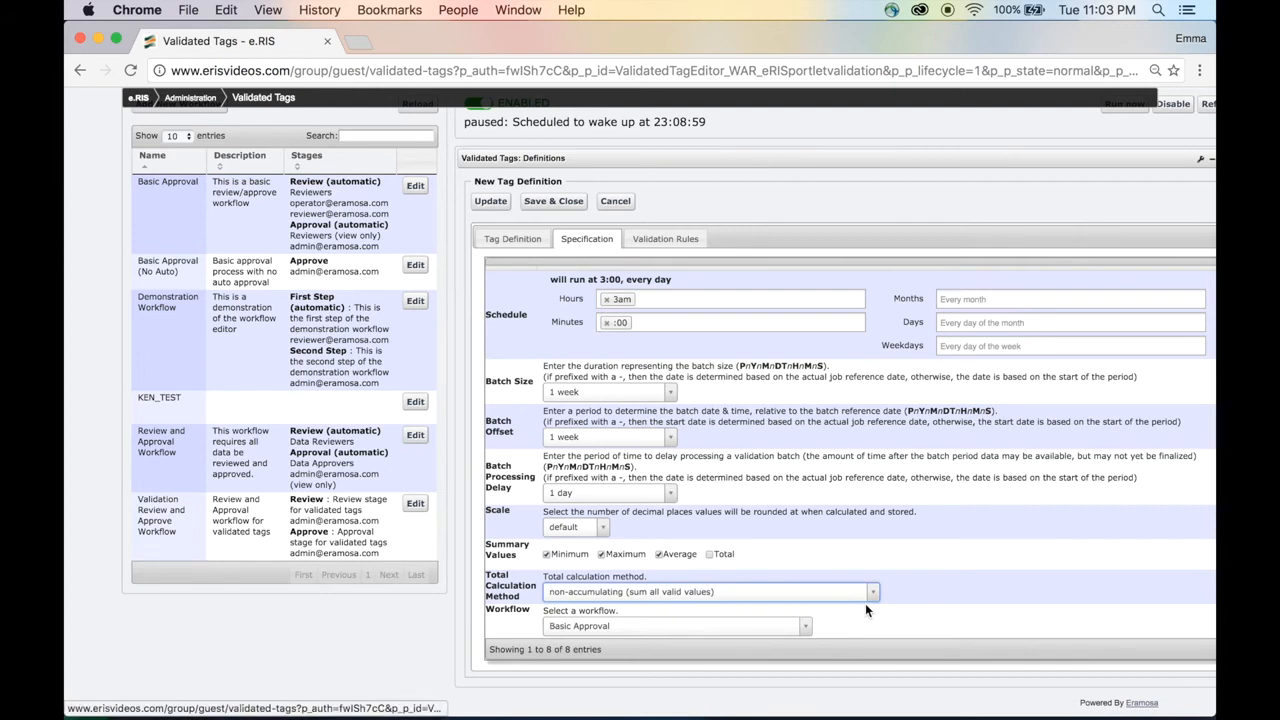
{"action": "left_click", "coordinate": [800, 626]}
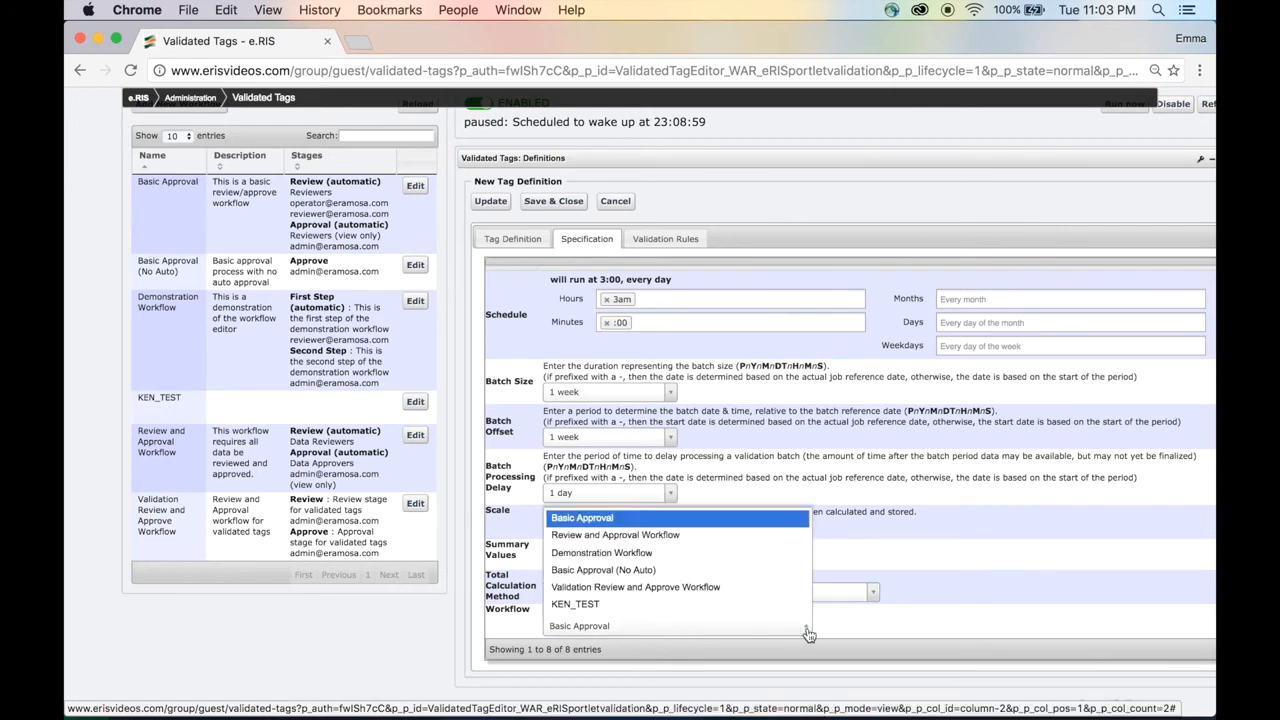
{"action": "left_click", "coordinate": [760, 589]}
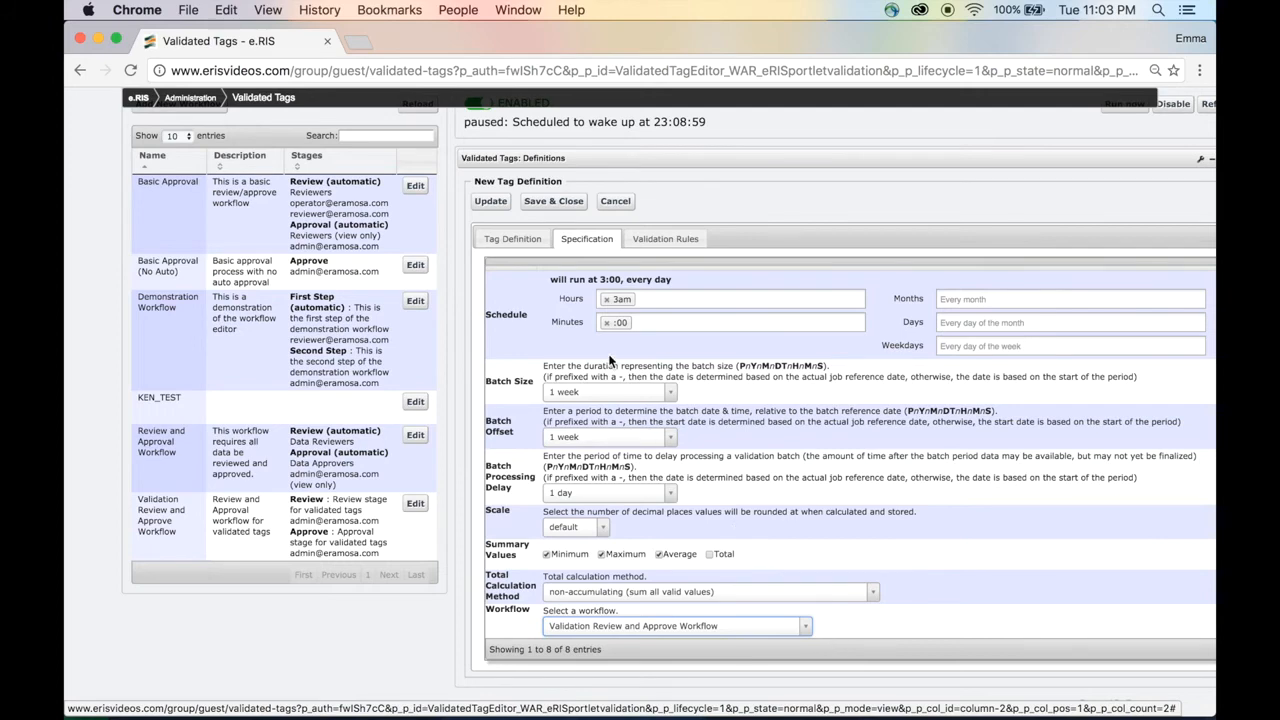
In the validation rules, select Flagging for Residual Free Chlorine and update the tag definition.
{"action": "left_click", "coordinate": [658, 242]}
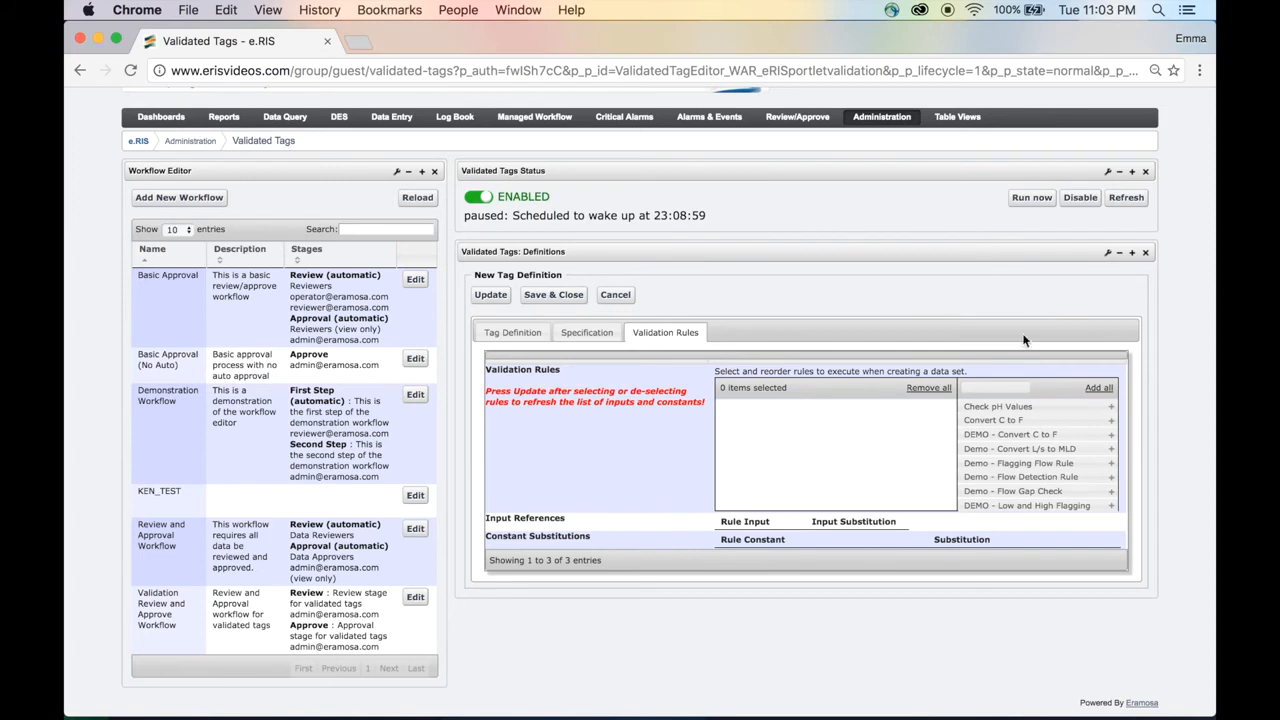
{"action": "scroll", "coordinate": [1040, 488], "scroll_direction": "down", "scroll_amount": 3}
{"action": "scroll", "coordinate": [1040, 488], "scroll_direction": "down", "scroll_amount": 4}
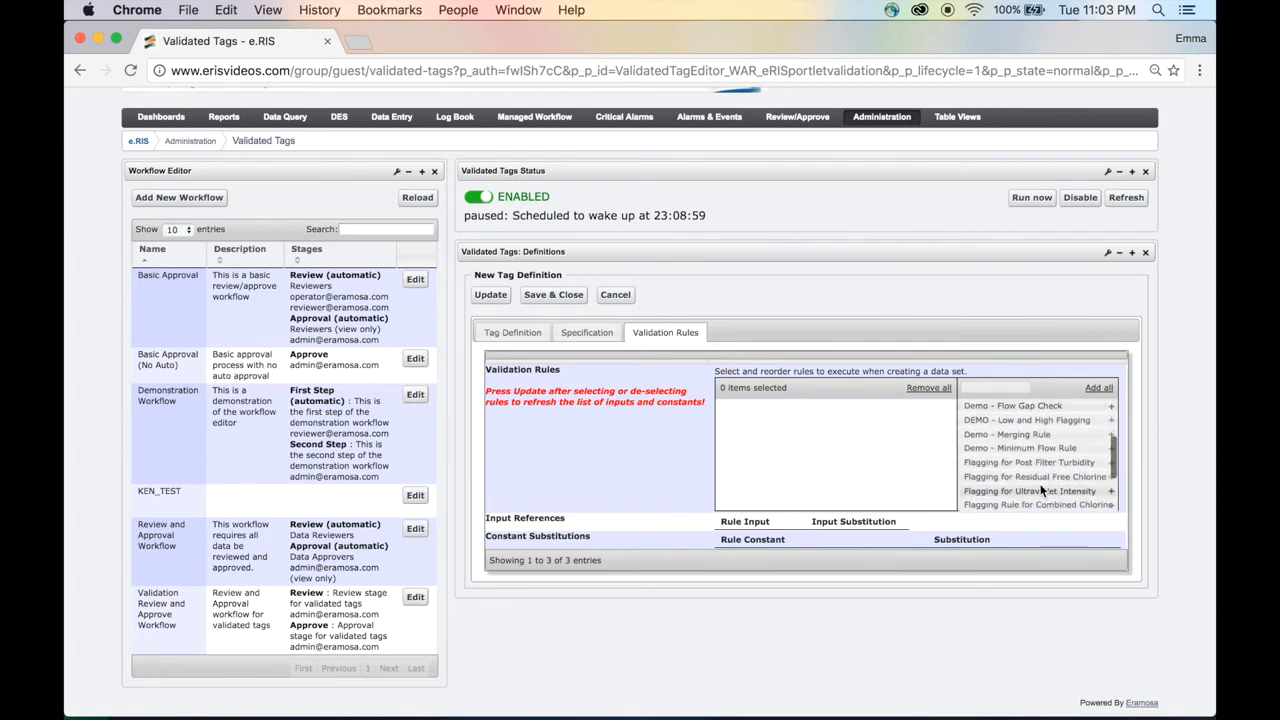
{"action": "left_click_drag", "start_coordinate": [1035, 430], "coordinate": [870, 420]}
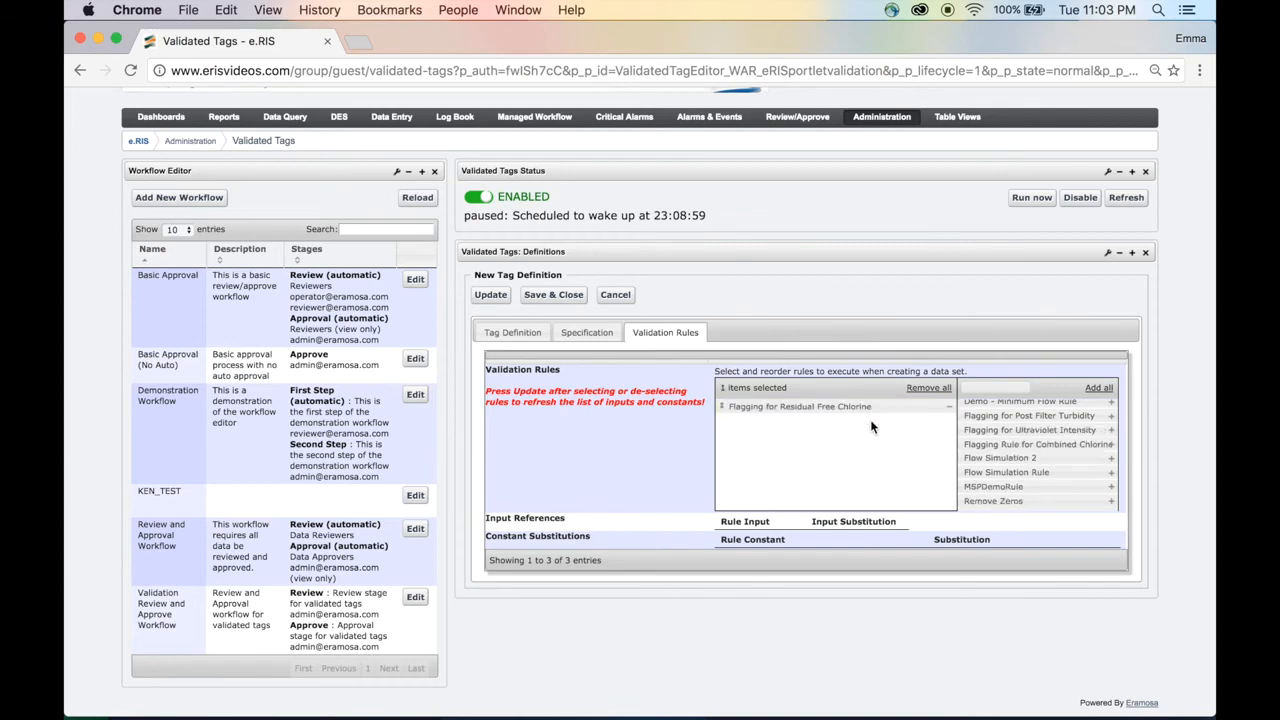
{"action": "left_click", "coordinate": [505, 302]}
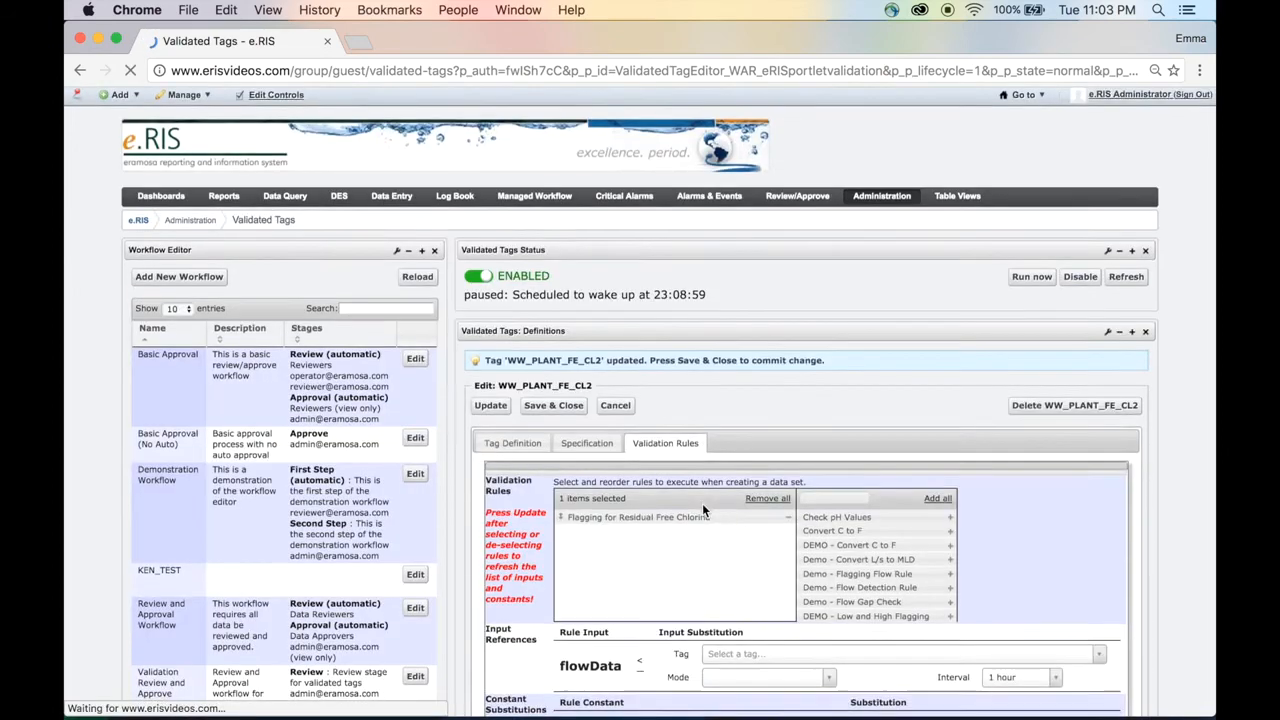
Substitute the flowData input reference with tag EW.ERASPDFLT01FIT01 (Eramosa Speed Filter 1 Effluent Flow).
{"action": "scroll", "coordinate": [702, 503], "scroll_direction": "down", "scroll_amount": 3}
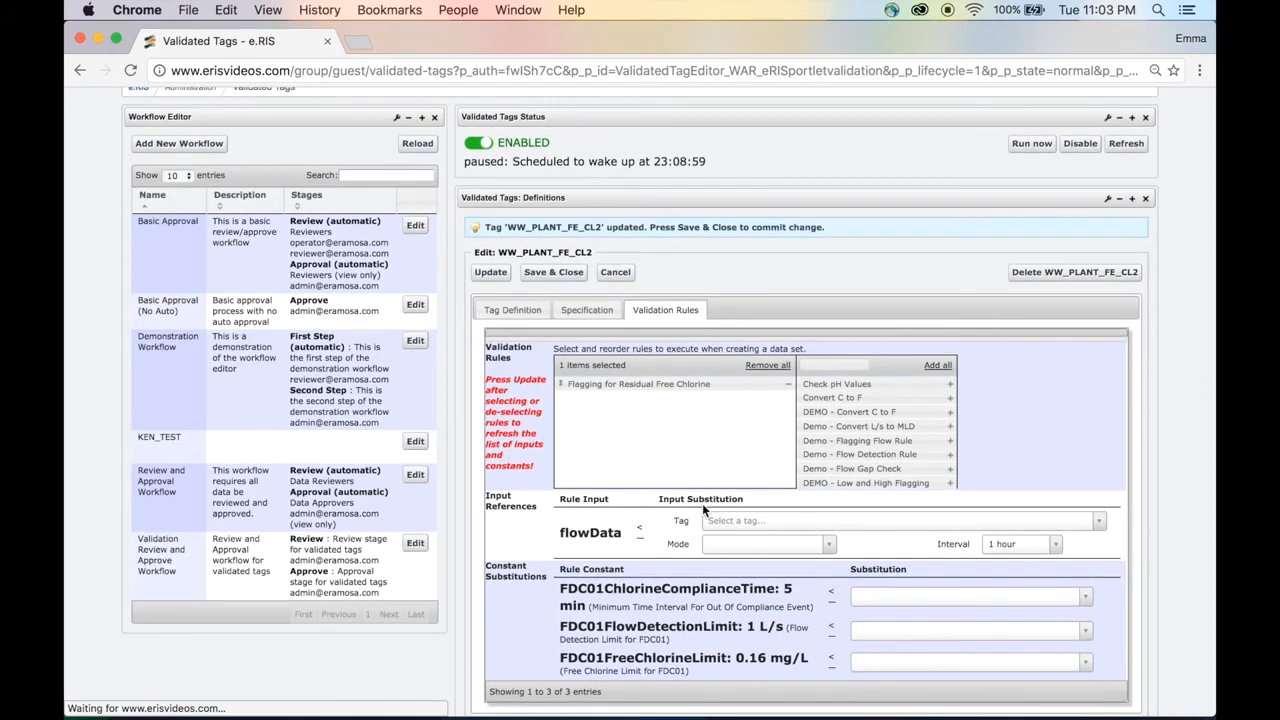
{"action": "scroll", "coordinate": [702, 503], "scroll_direction": "down", "scroll_amount": 1}
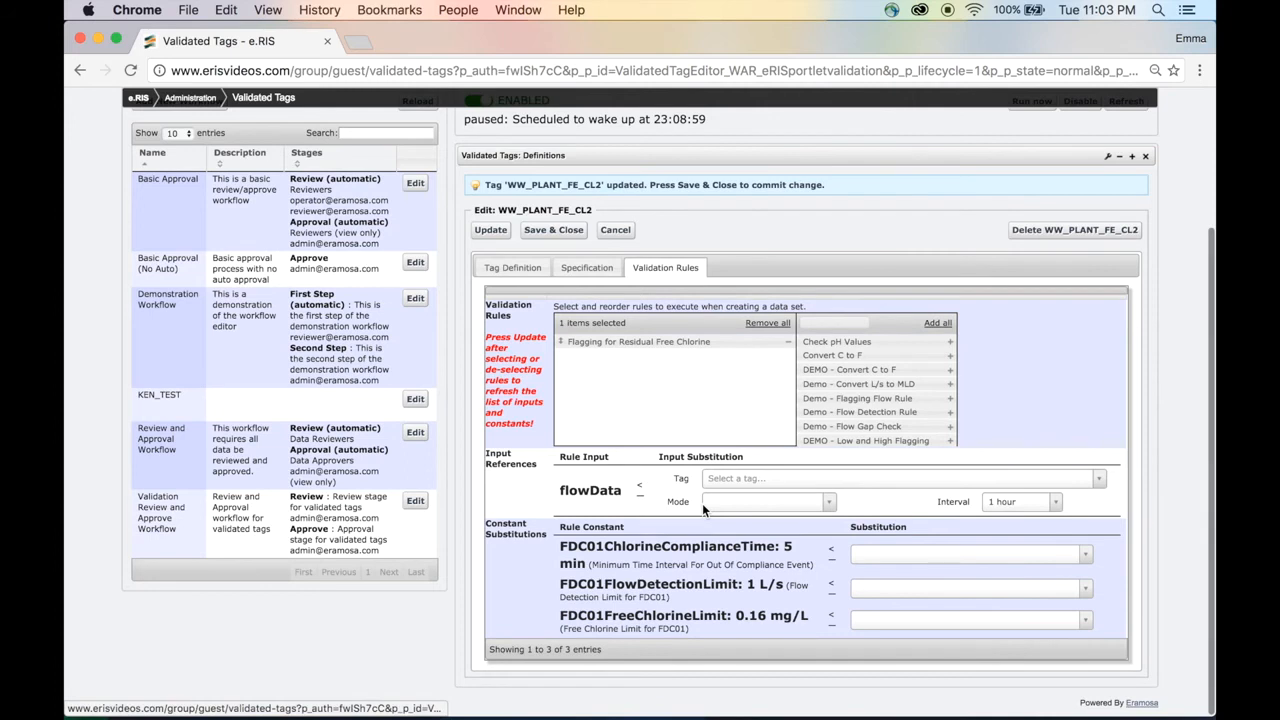
{"action": "scroll", "coordinate": [702, 503], "scroll_direction": "down", "scroll_amount": 1}
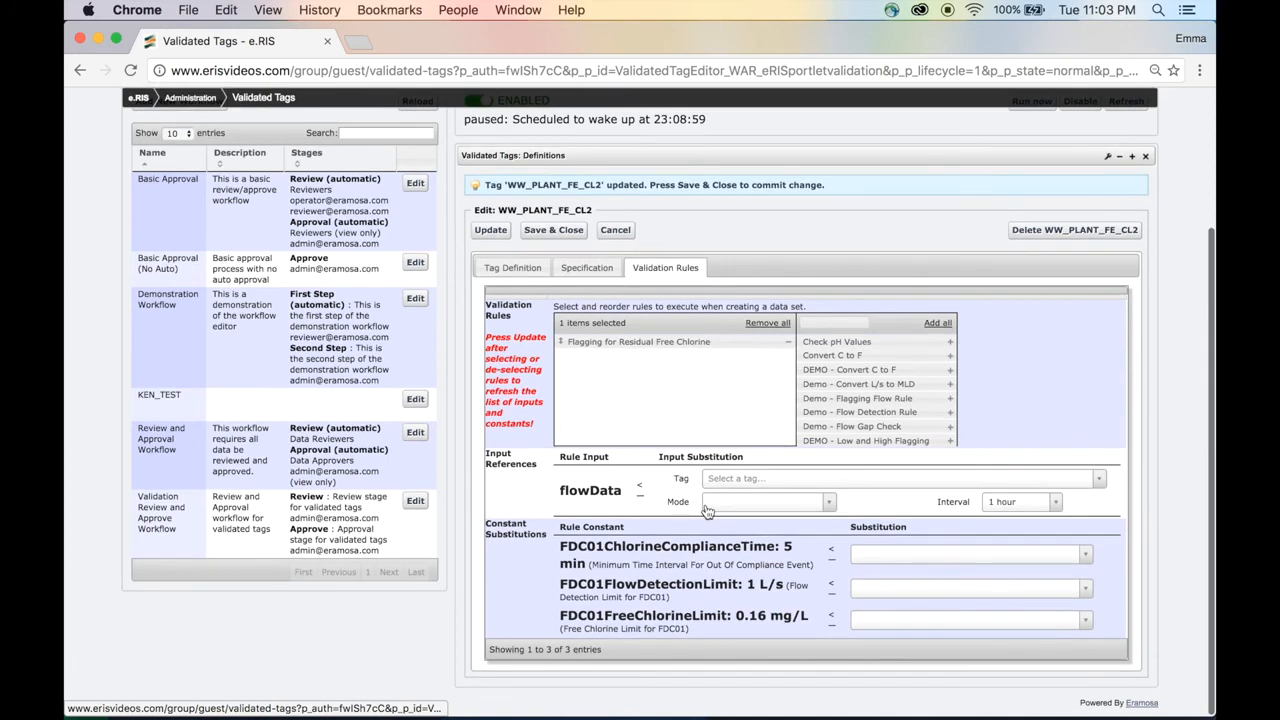
{"action": "left_click", "coordinate": [832, 482]}
{"action": "type", "text": "ew.era"}
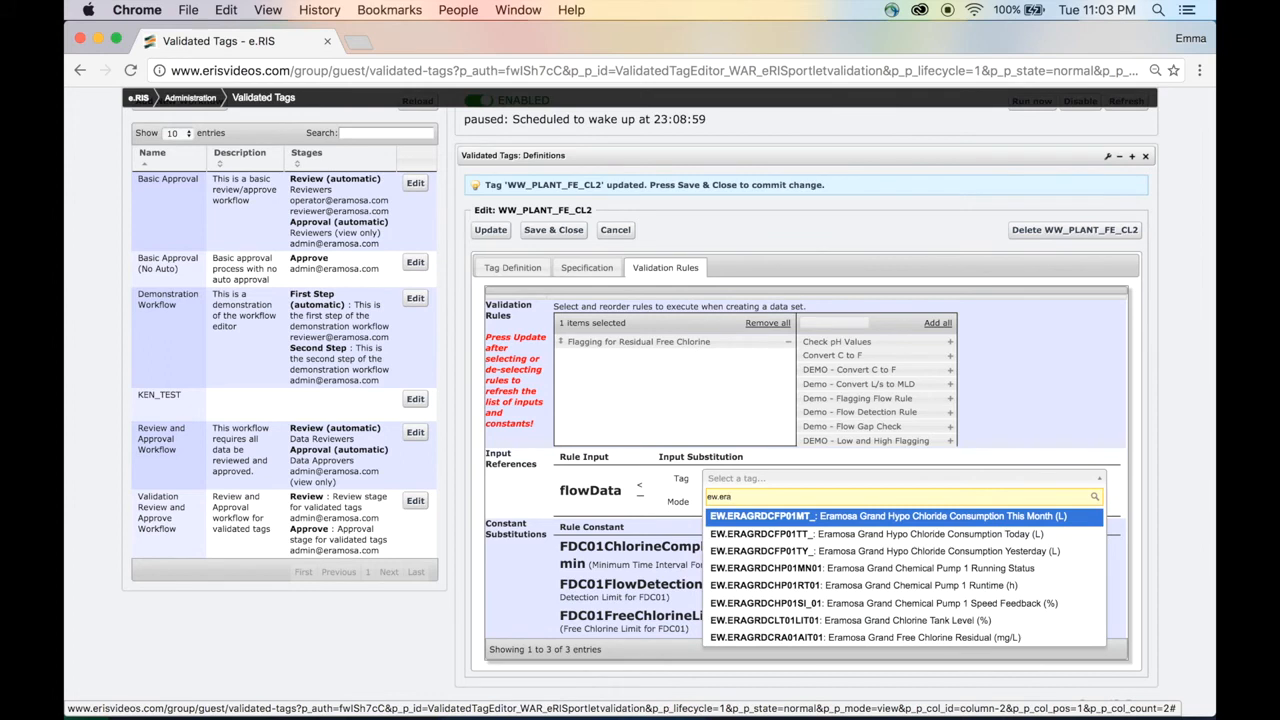
{"action": "type", "text": "s"}
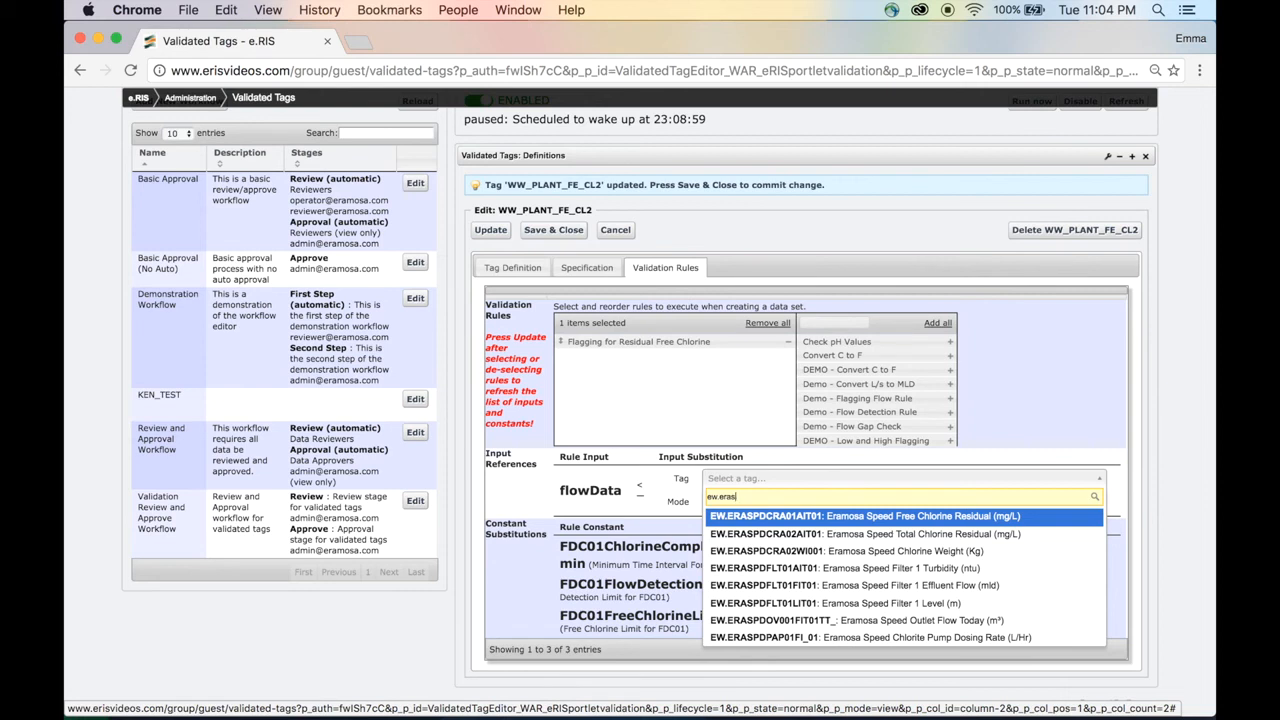
{"action": "left_click", "coordinate": [847, 582]}
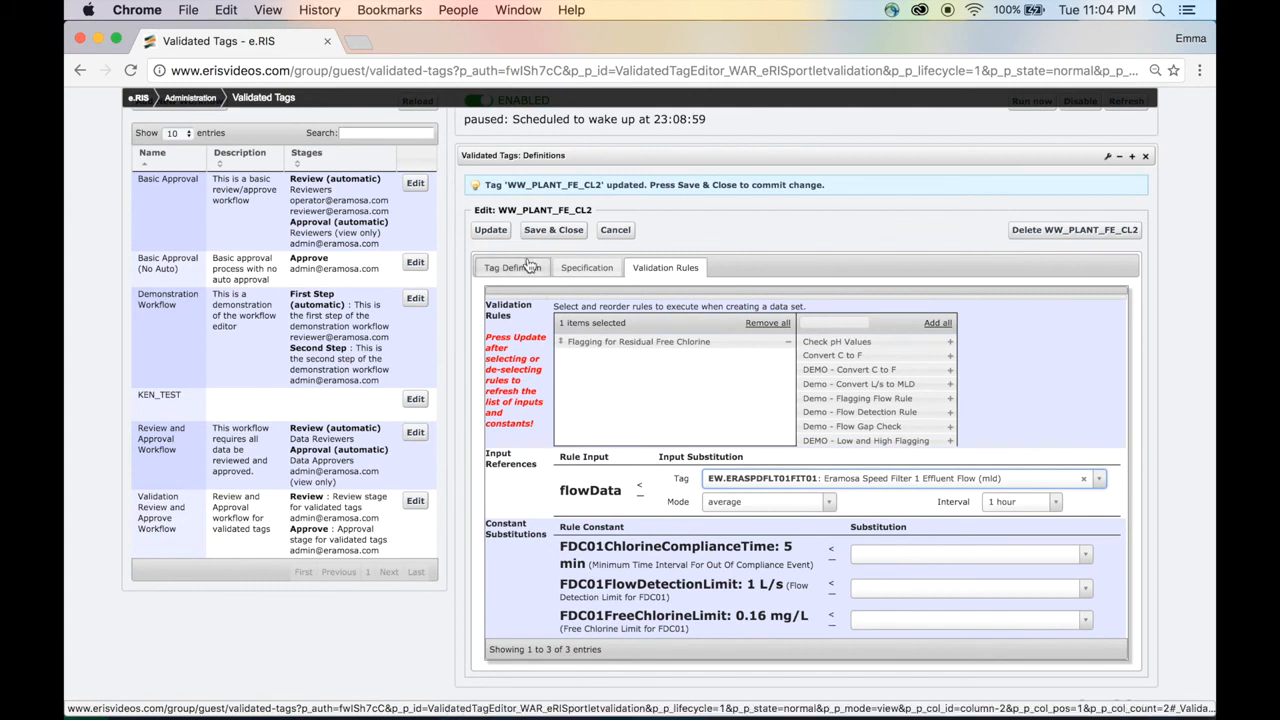
Save and close the WW_PLANT_FE_CL2 tag definition.
{"action": "left_click", "coordinate": [553, 232]}
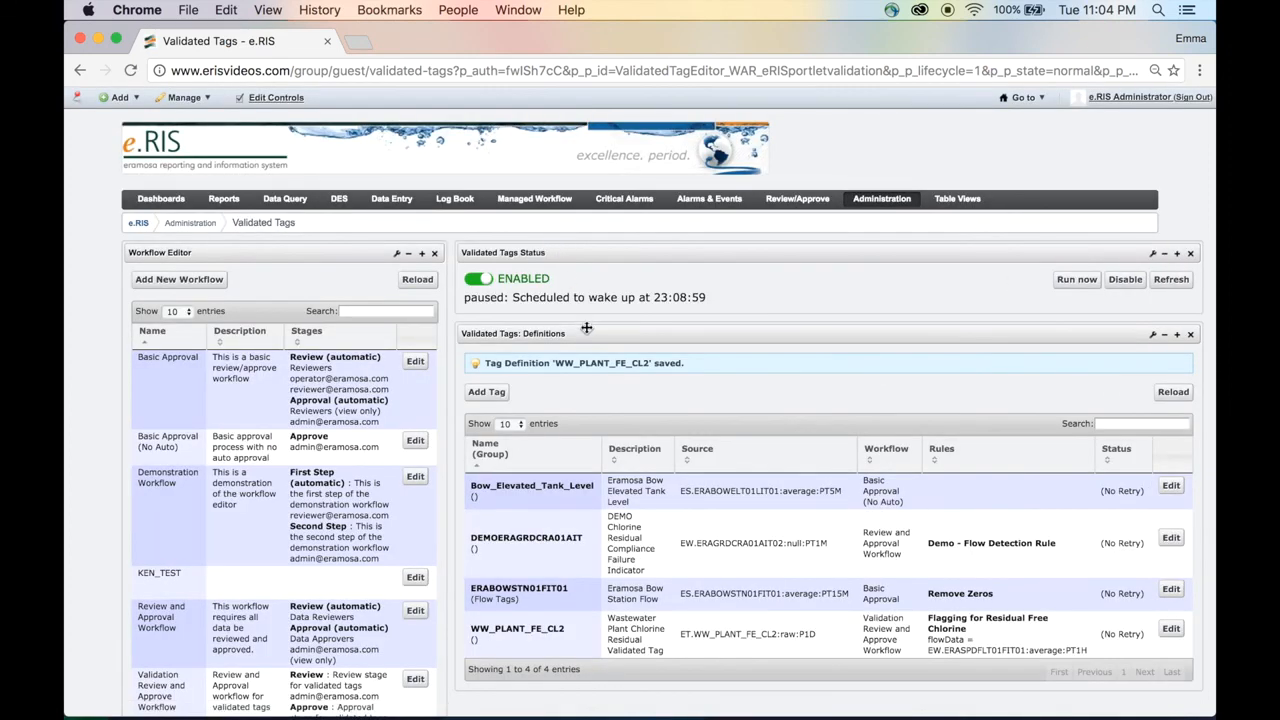
{"action": "scroll", "coordinate": [587, 328], "scroll_direction": "down", "scroll_amount": 2}
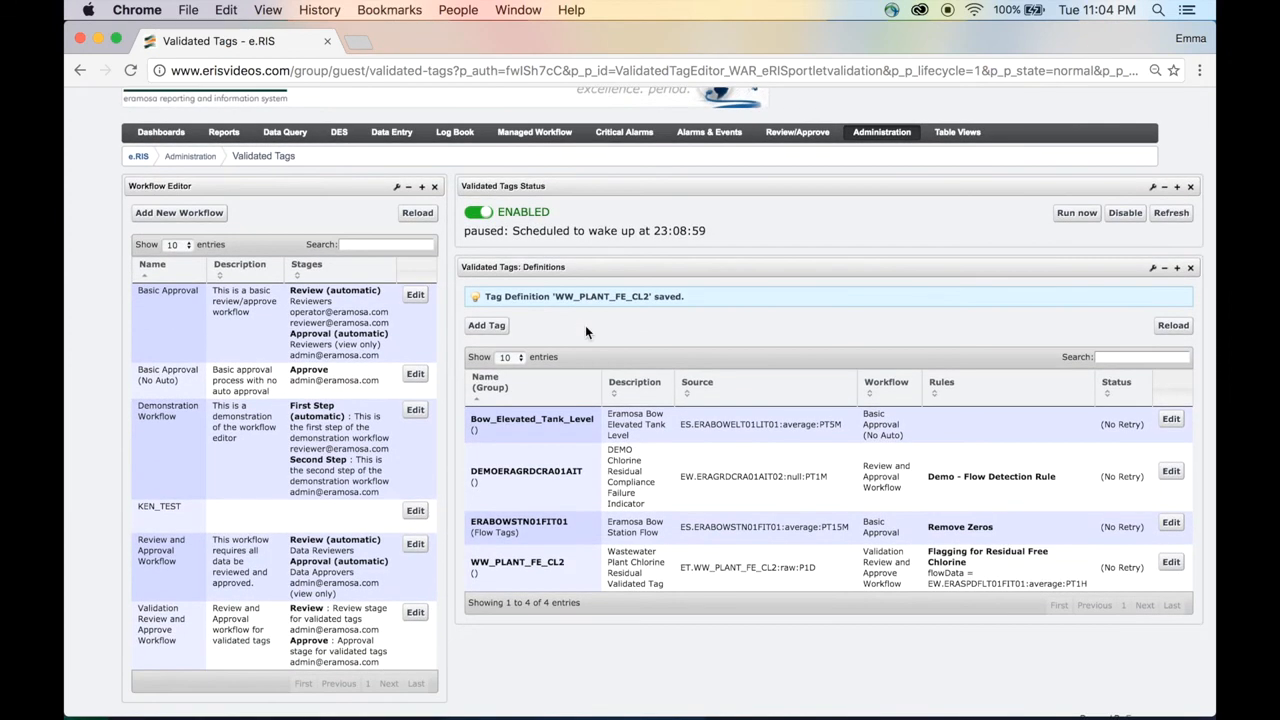